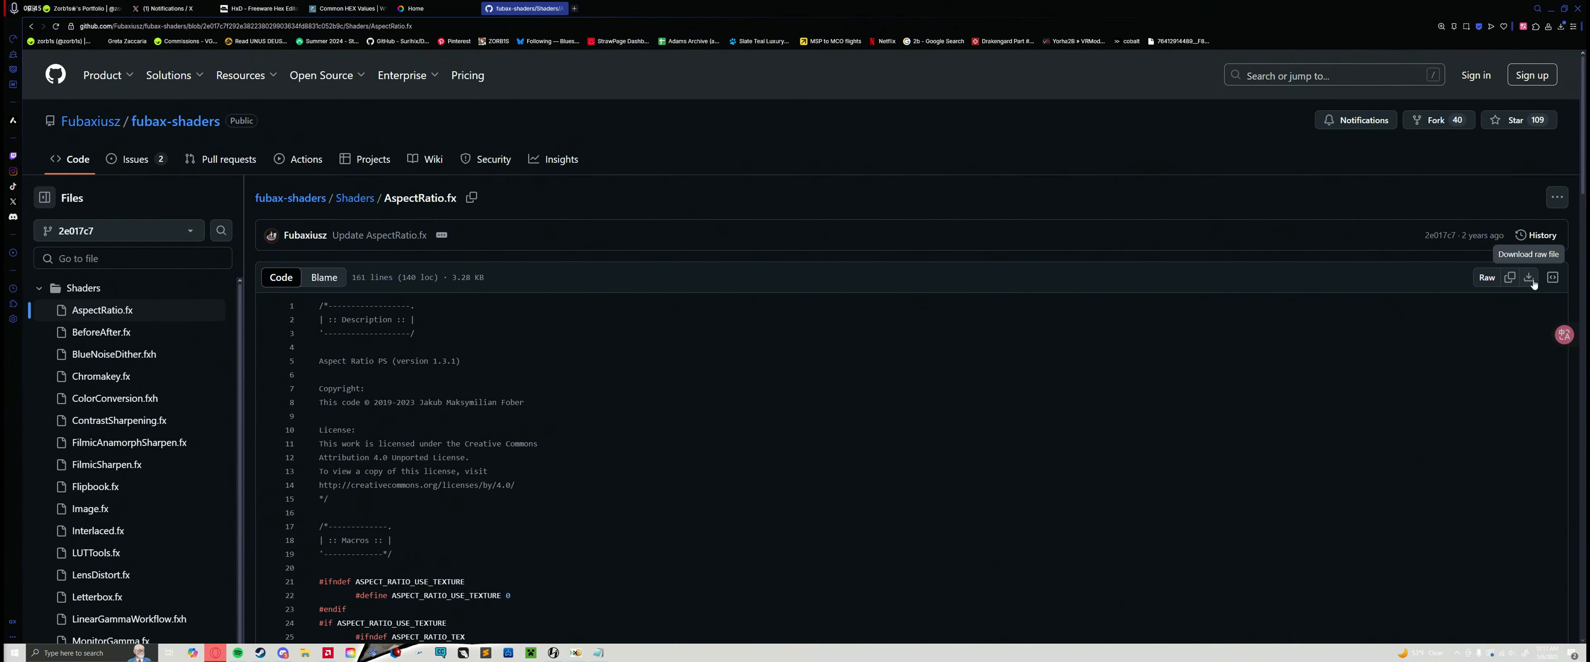
Step: Download ReShade 6.4.1 with full add-on support from the ReShade site, launch the installer and accept its warning
left_click(789, 216)
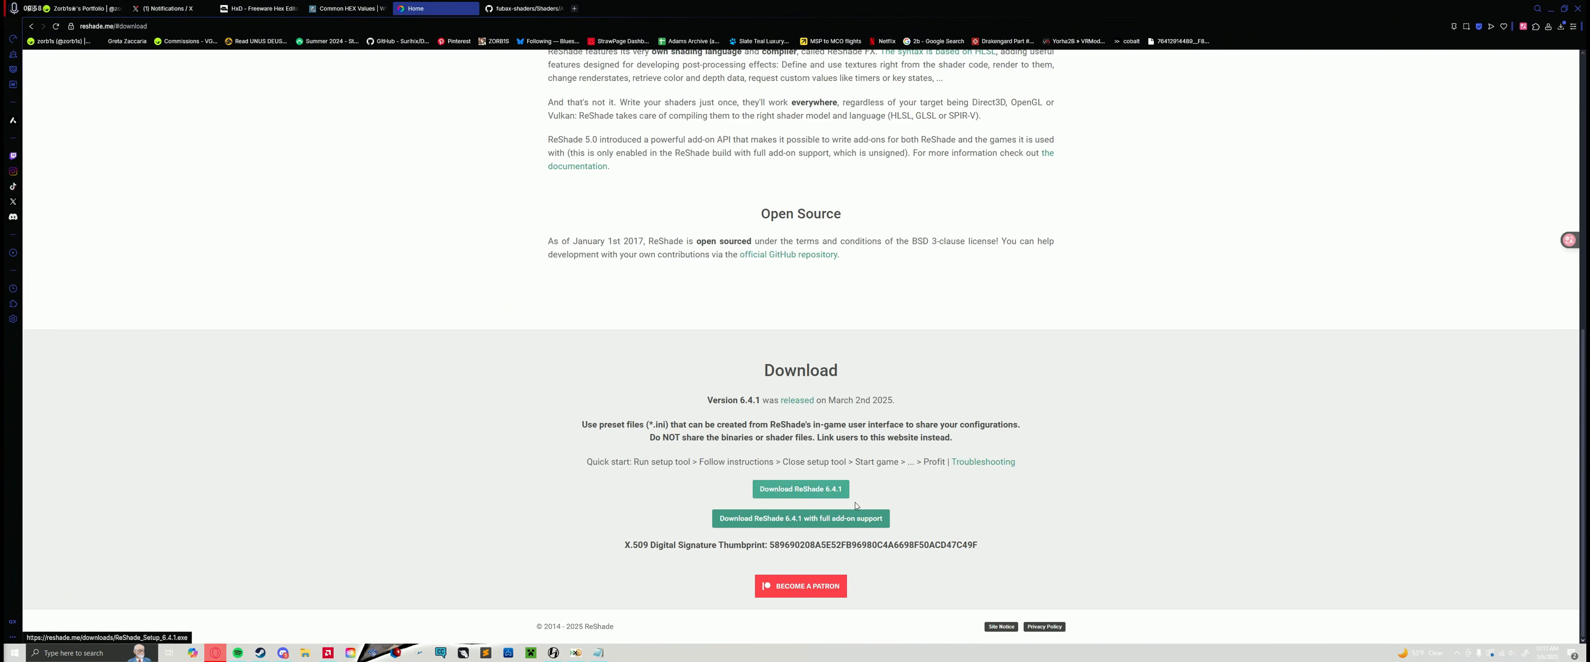
left_click(802, 517)
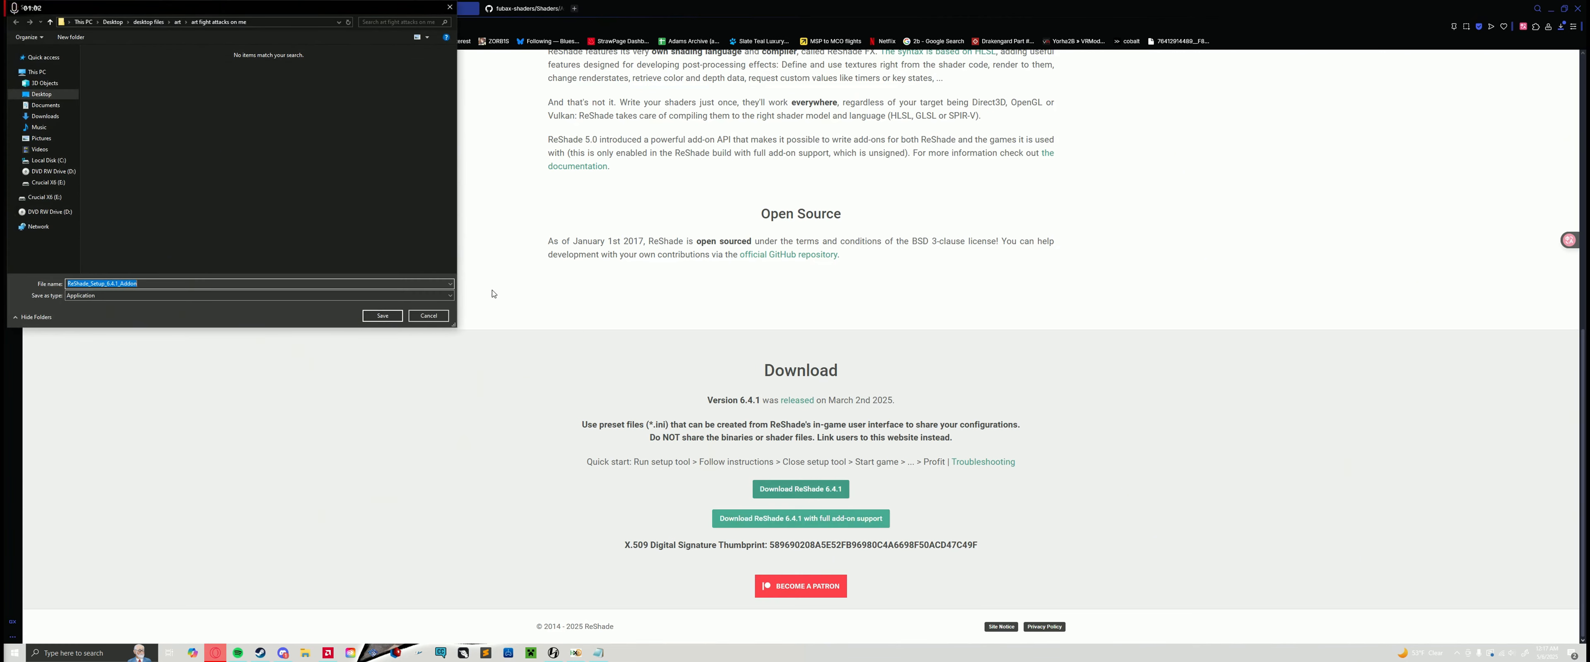
left_click(382, 316)
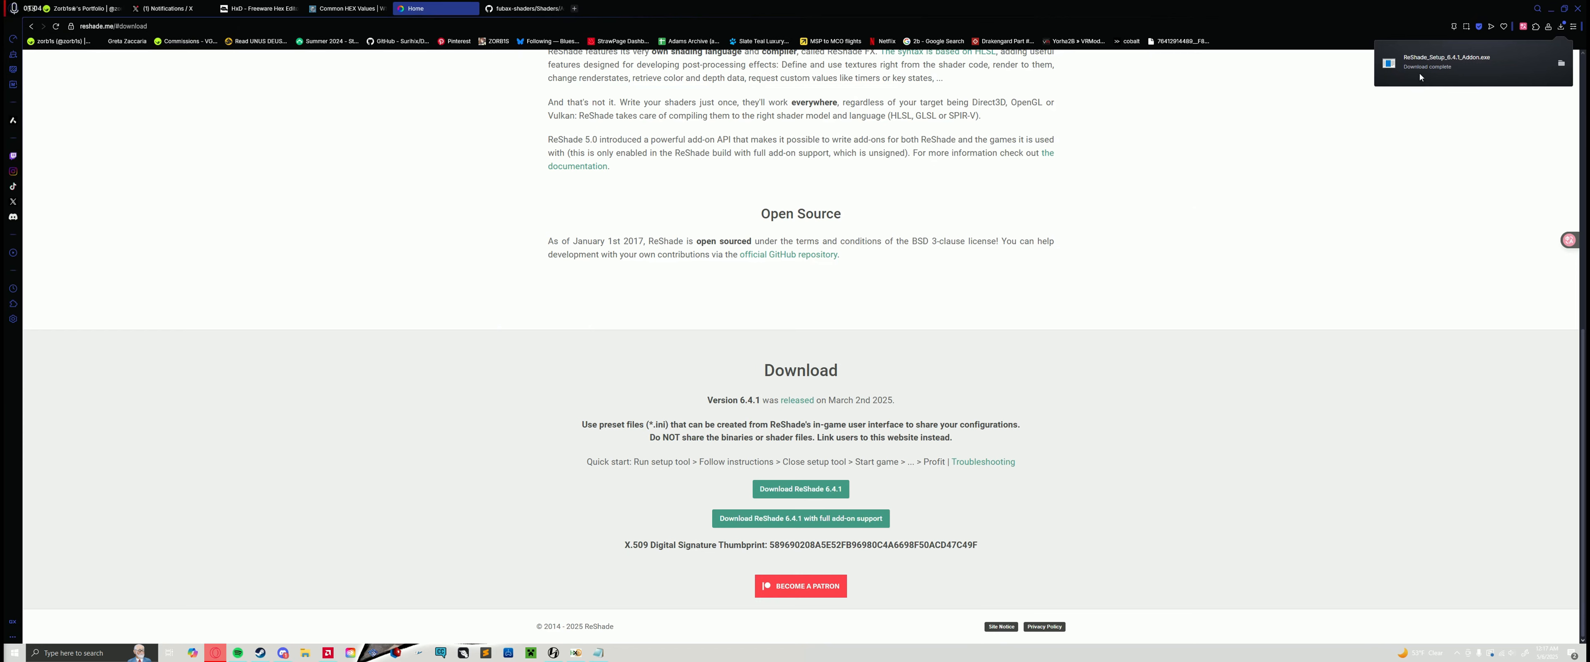
left_click(1420, 74)
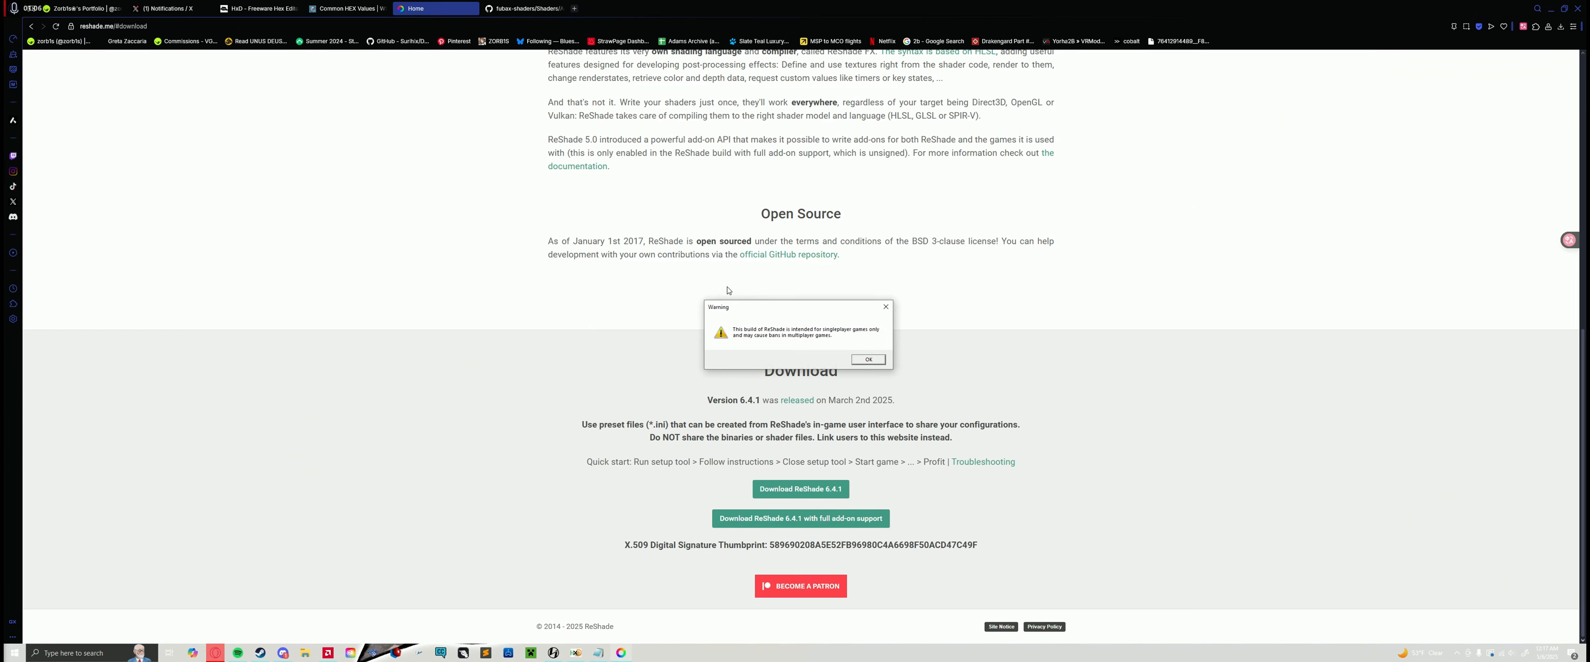
left_click(868, 360)
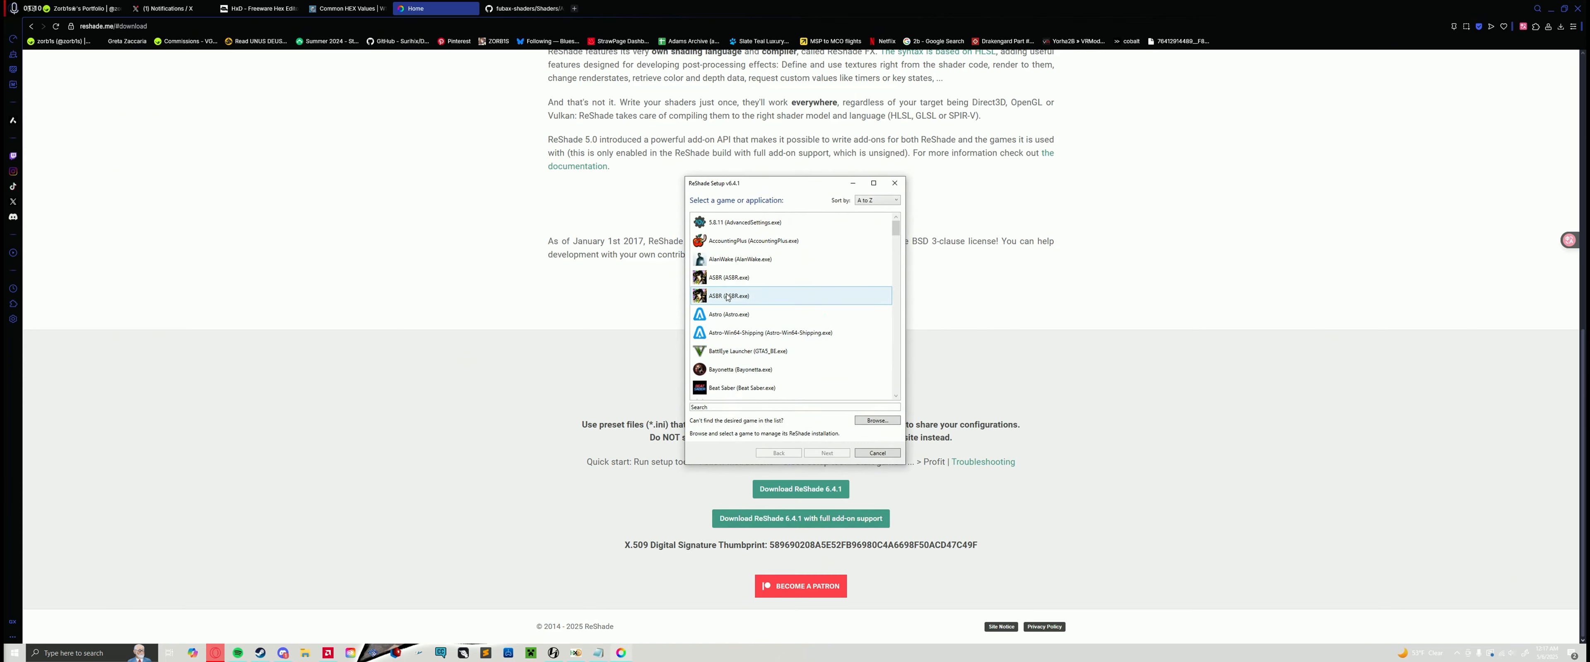
Step: Choose NieR Replicant ver.1.22474487139 as the game to manage in ReShade Setup and continue
left_click_drag(760, 183, 404, 161)
scroll(414, 254, "down", 3)
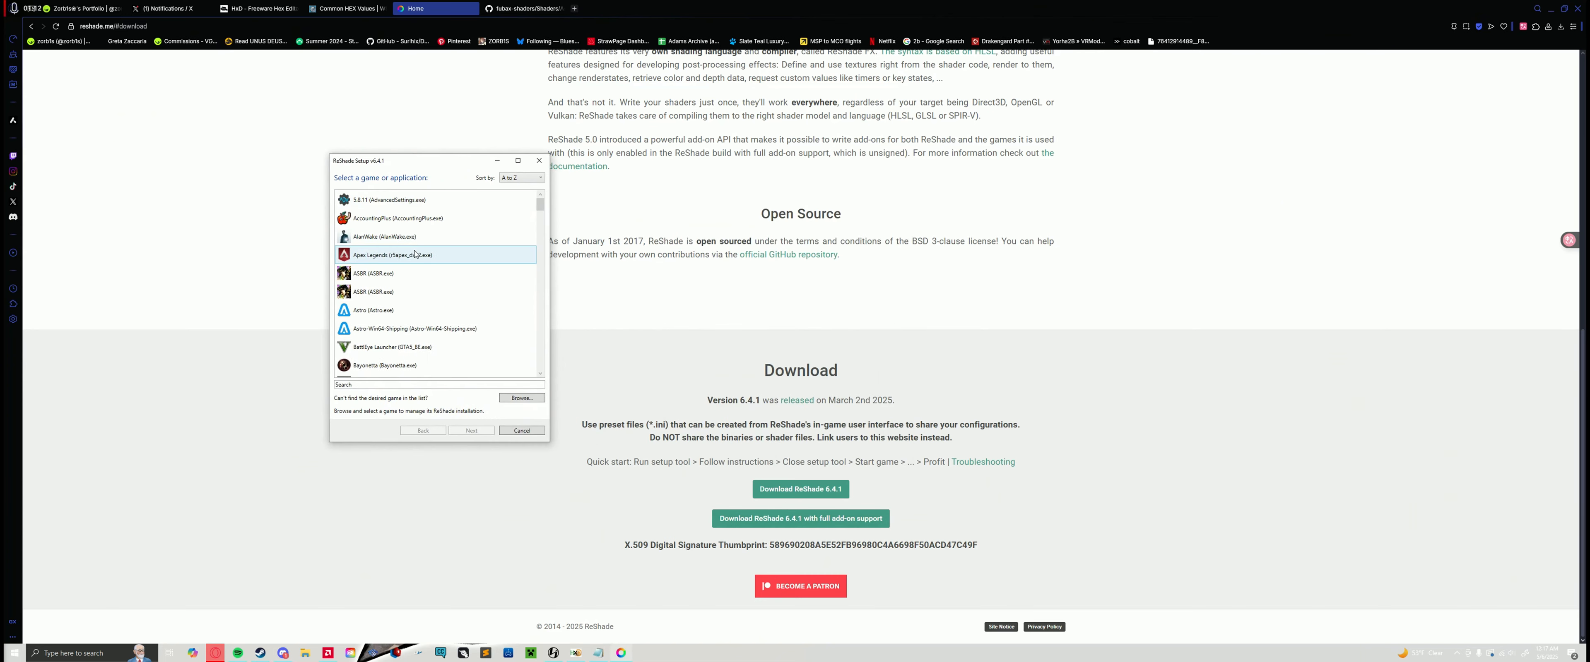
scroll(414, 254, "down", 12)
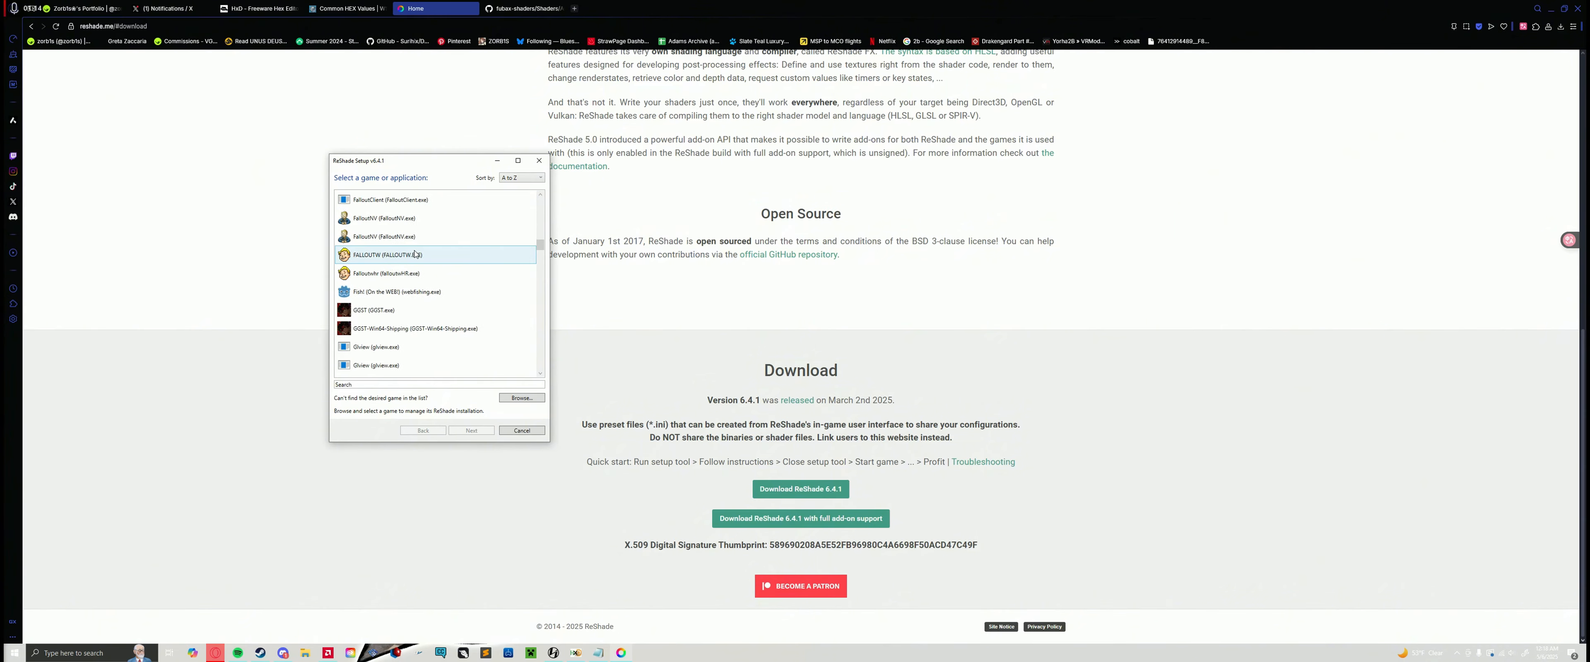
scroll(414, 254, "down", 3)
scroll(415, 256, "down", 15)
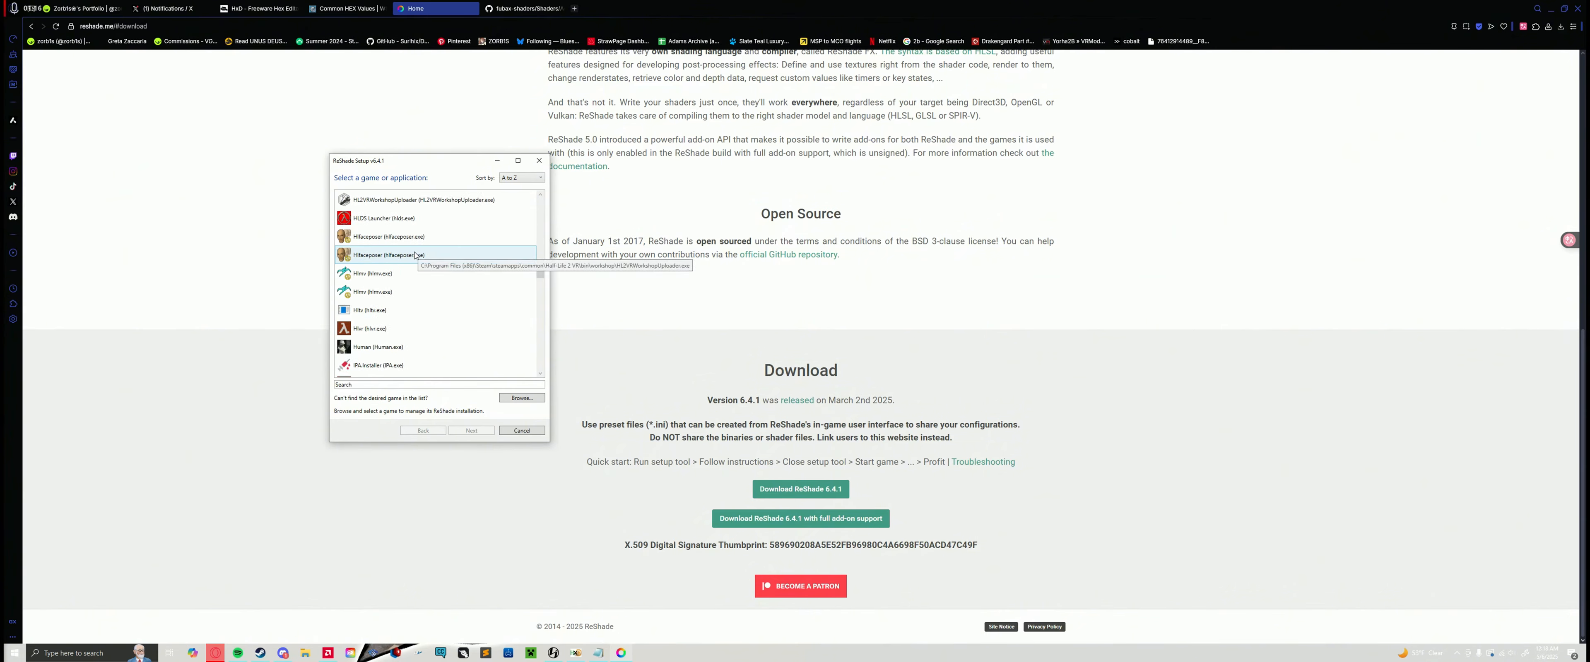
left_click(444, 292)
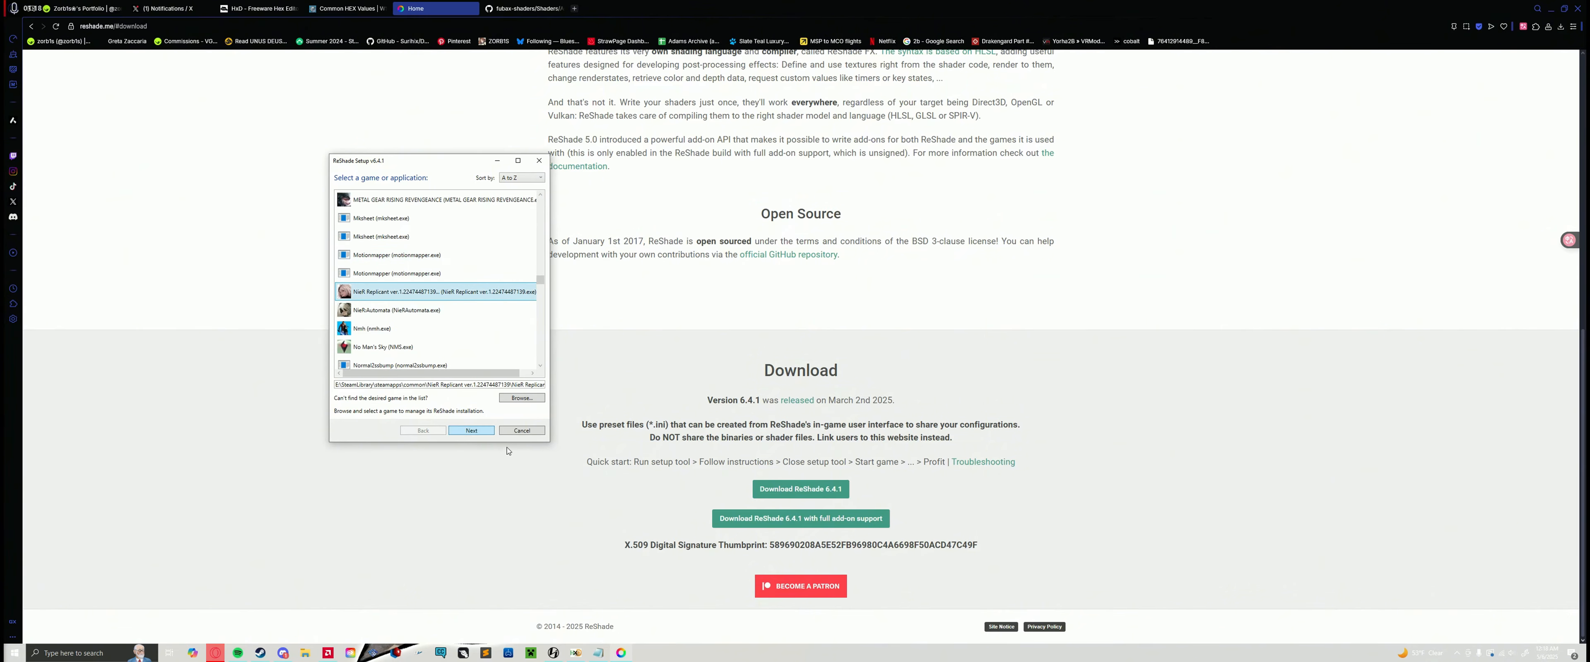
left_click(459, 431)
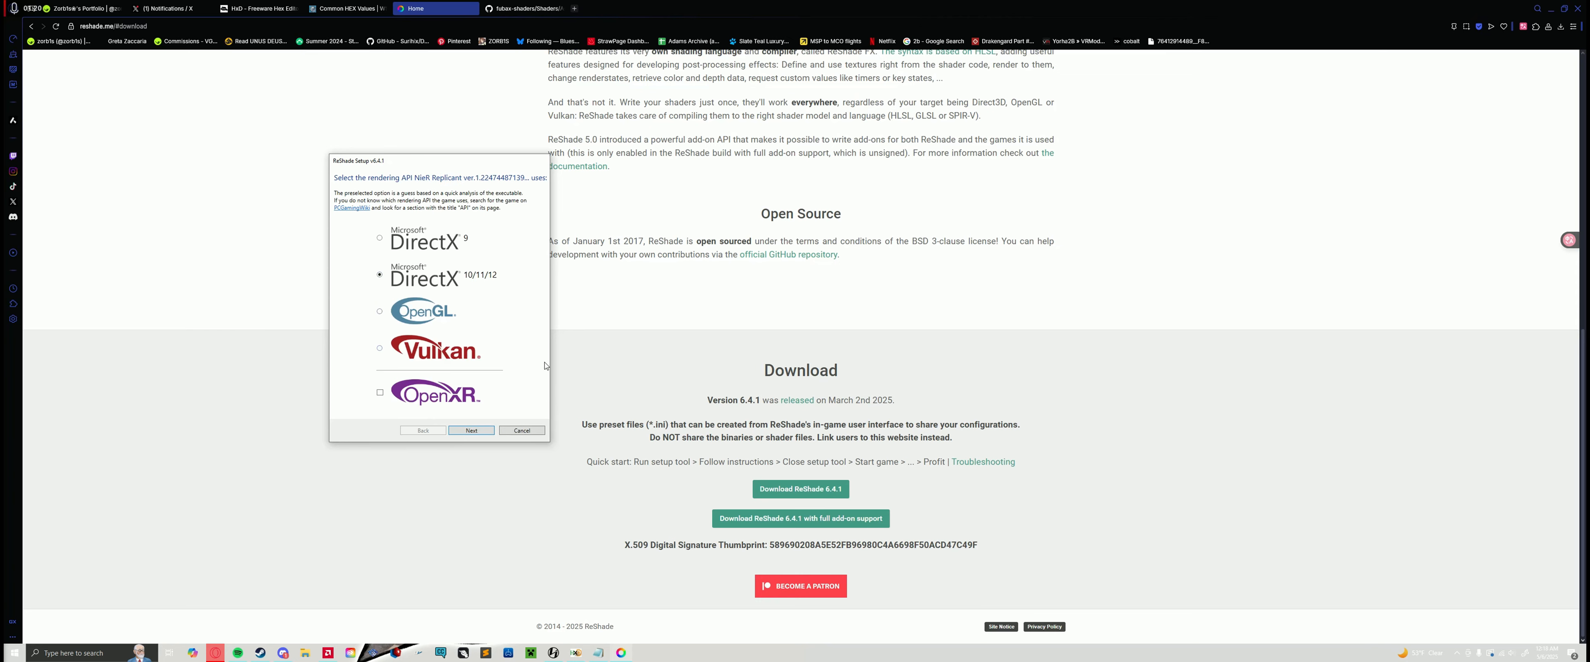
Step: Accept DirectX 10/11/12 as the rendering API, then cancel ReShade Setup at the choice of operation
left_click_drag(388, 154, 268, 88)
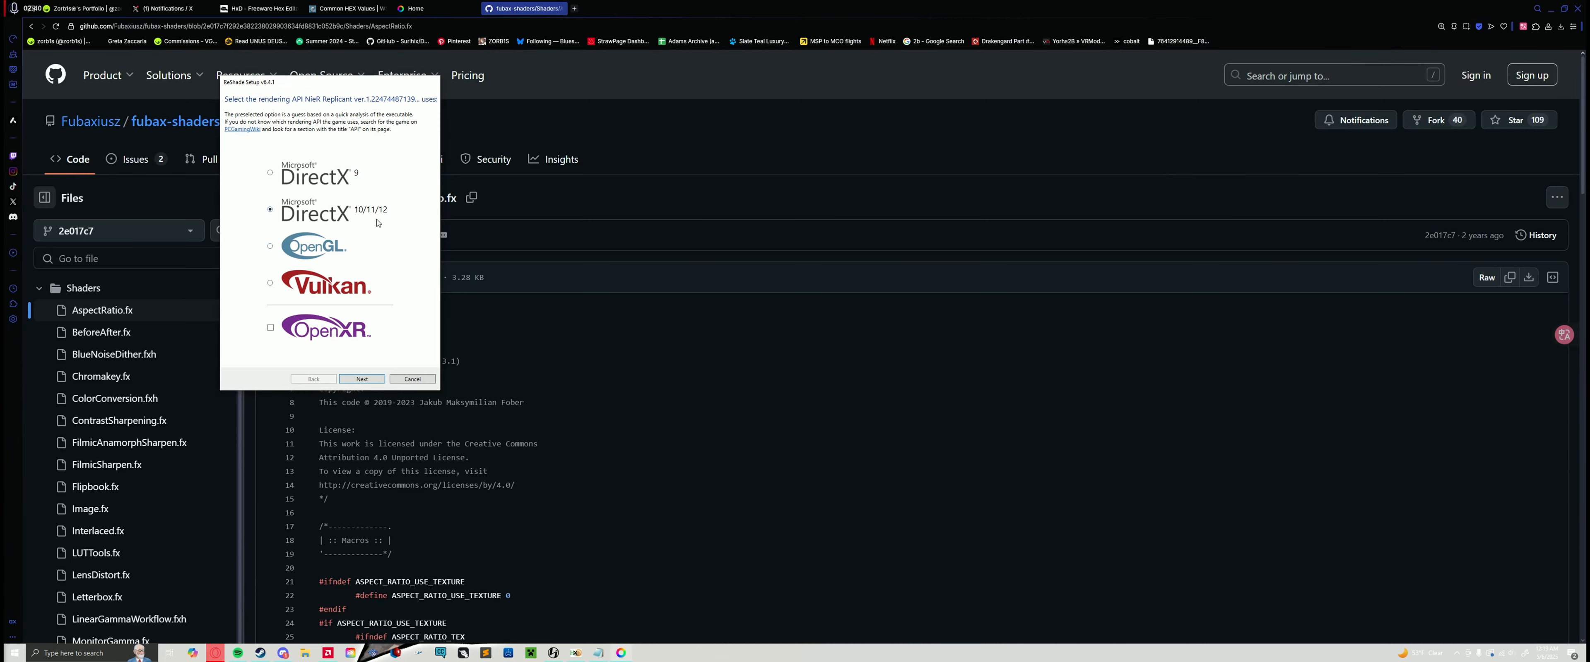
left_click(363, 379)
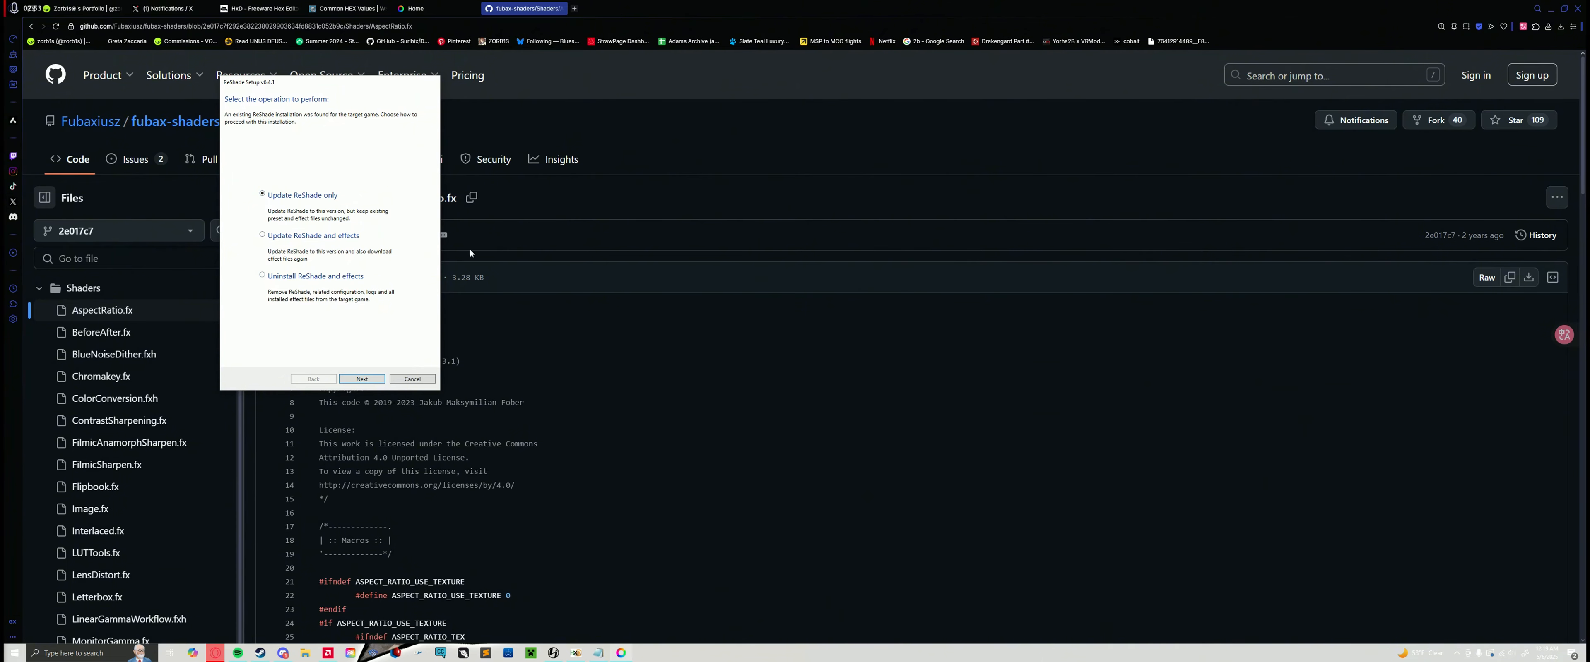
left_click_drag(323, 79, 396, 156)
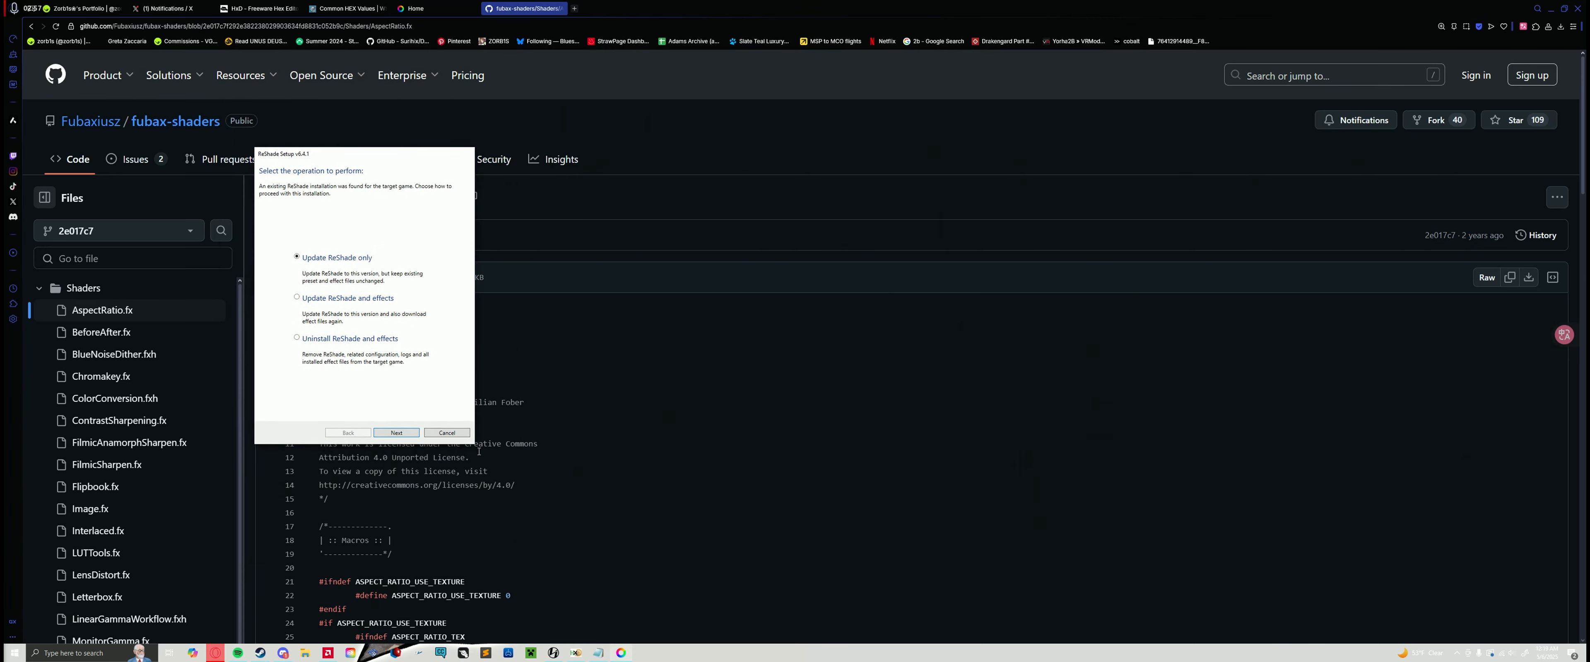
left_click(447, 433)
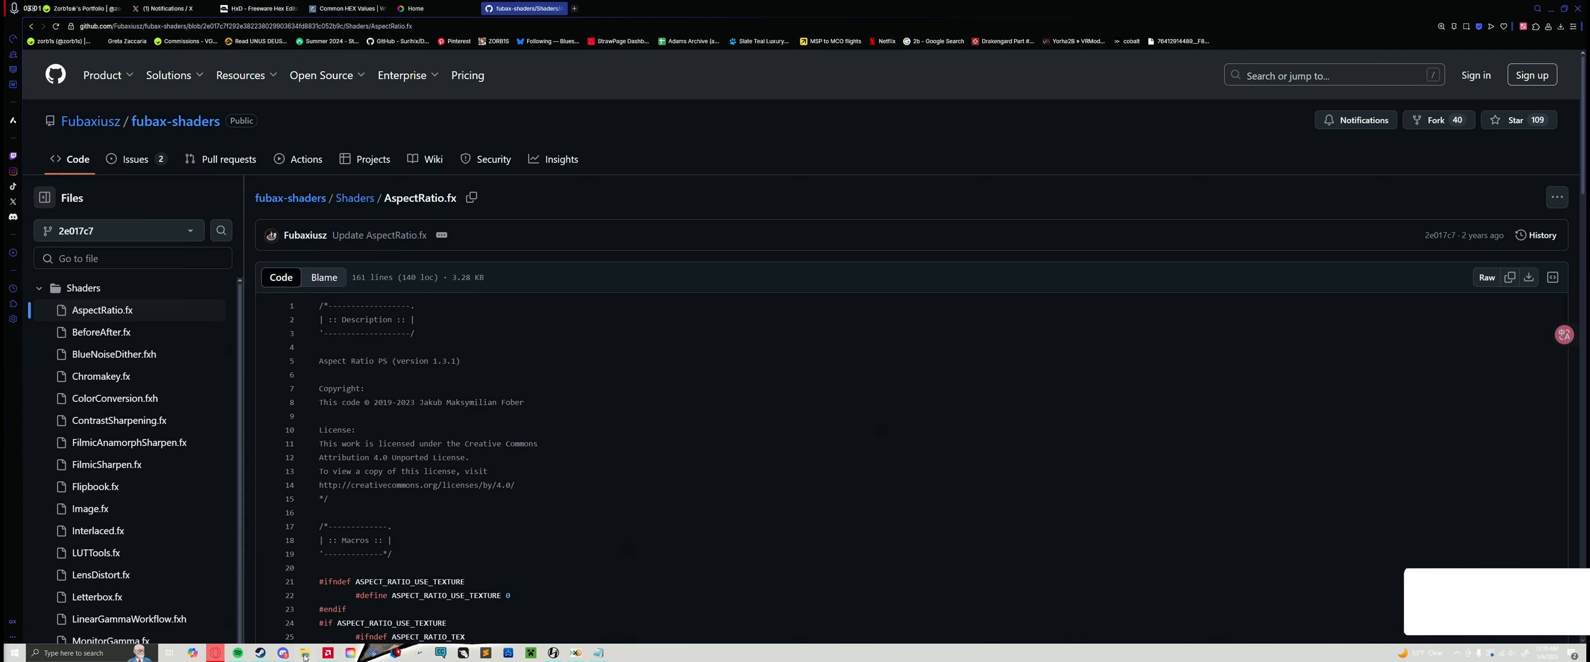
Step: Switch to Steam and browse the local files of NieR Replicant, minimizing Steam to leave only the game folder
left_click(260, 654)
left_click(312, 186)
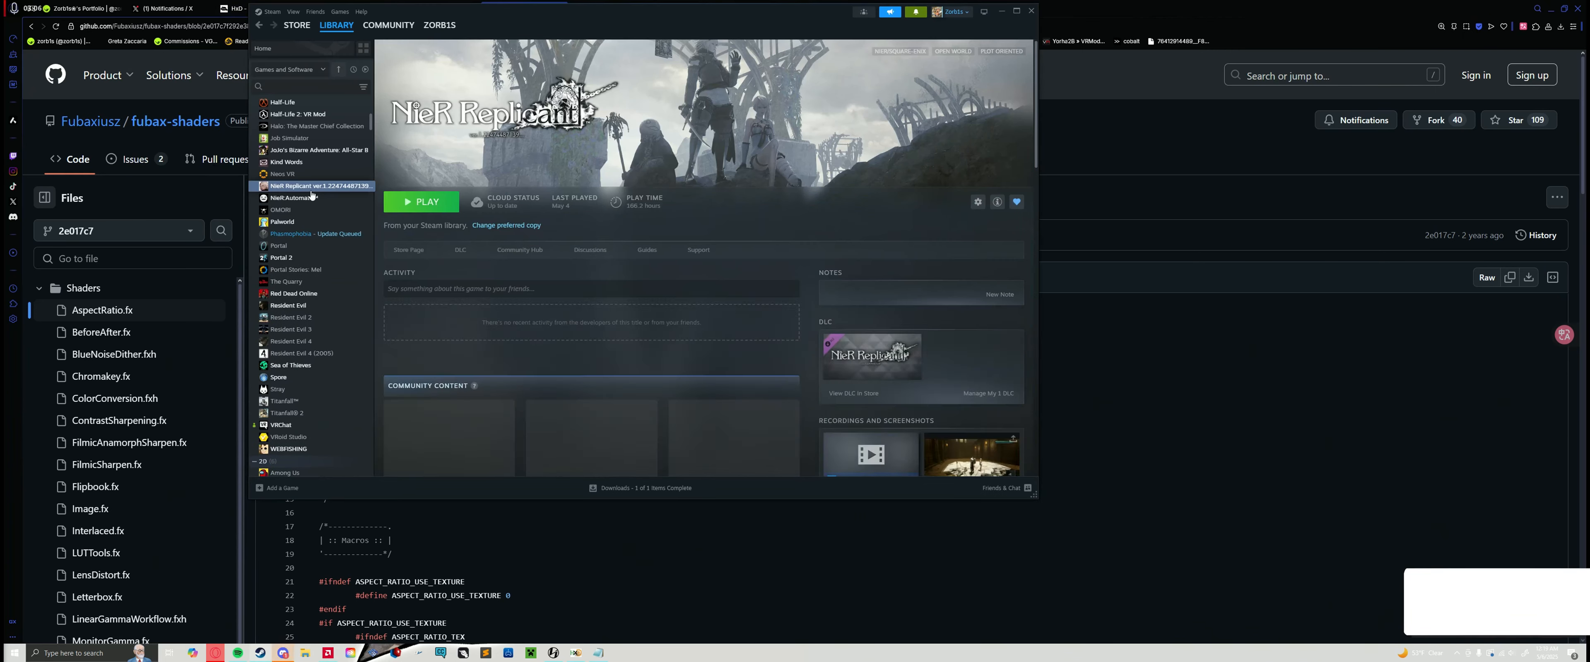
right_click(312, 195)
mouse_move(355, 262)
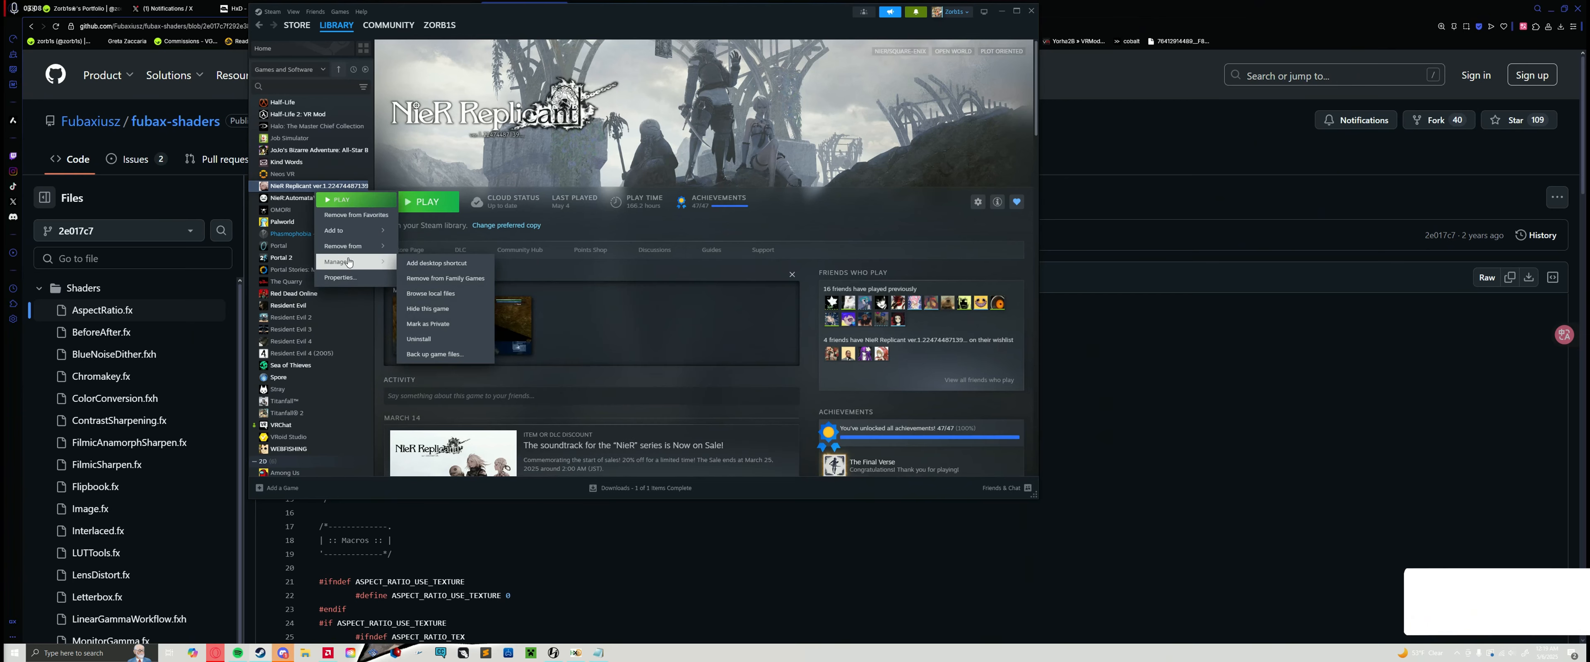
left_click(448, 294)
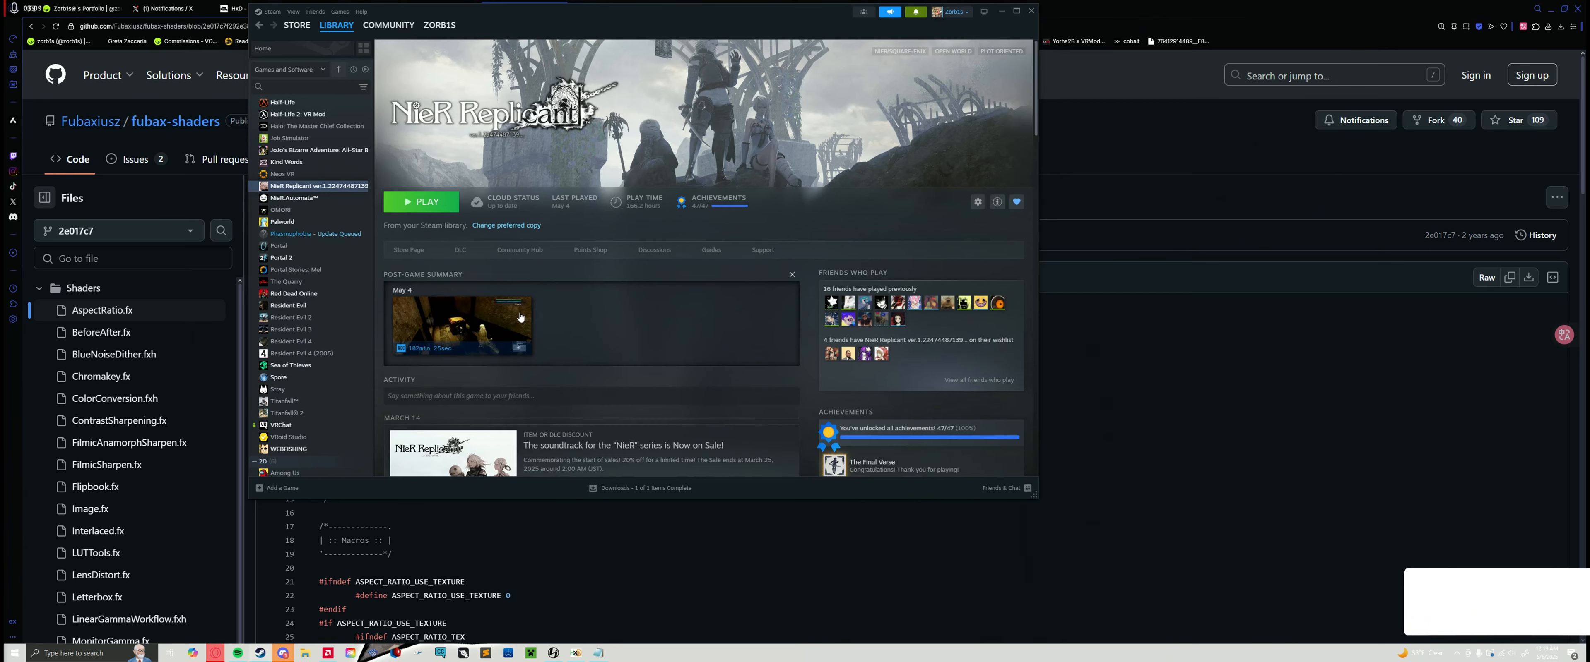
left_click(1001, 10)
left_click_drag(926, 196, 526, 126)
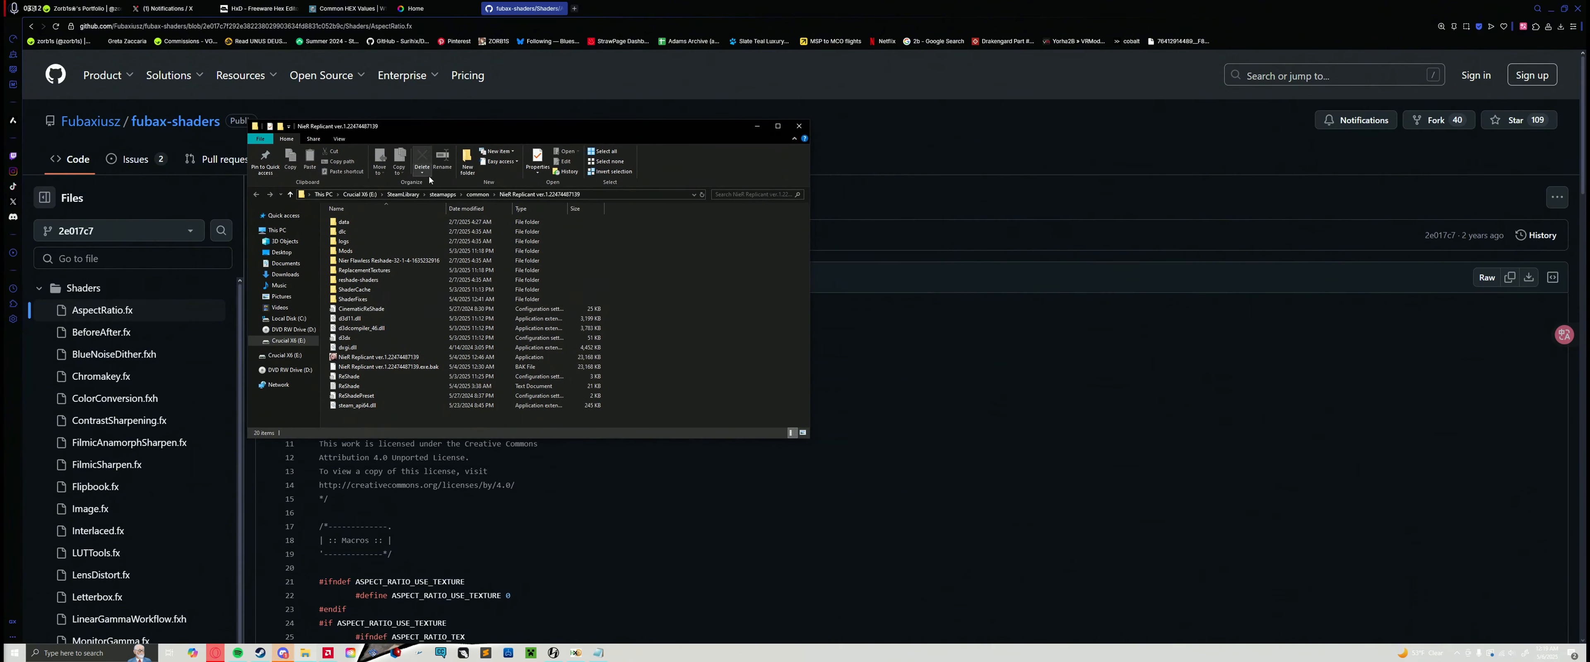
Step: Look through the Shaders folder inside the game's reshade-shaders folder, and close the file browser
left_click(363, 281)
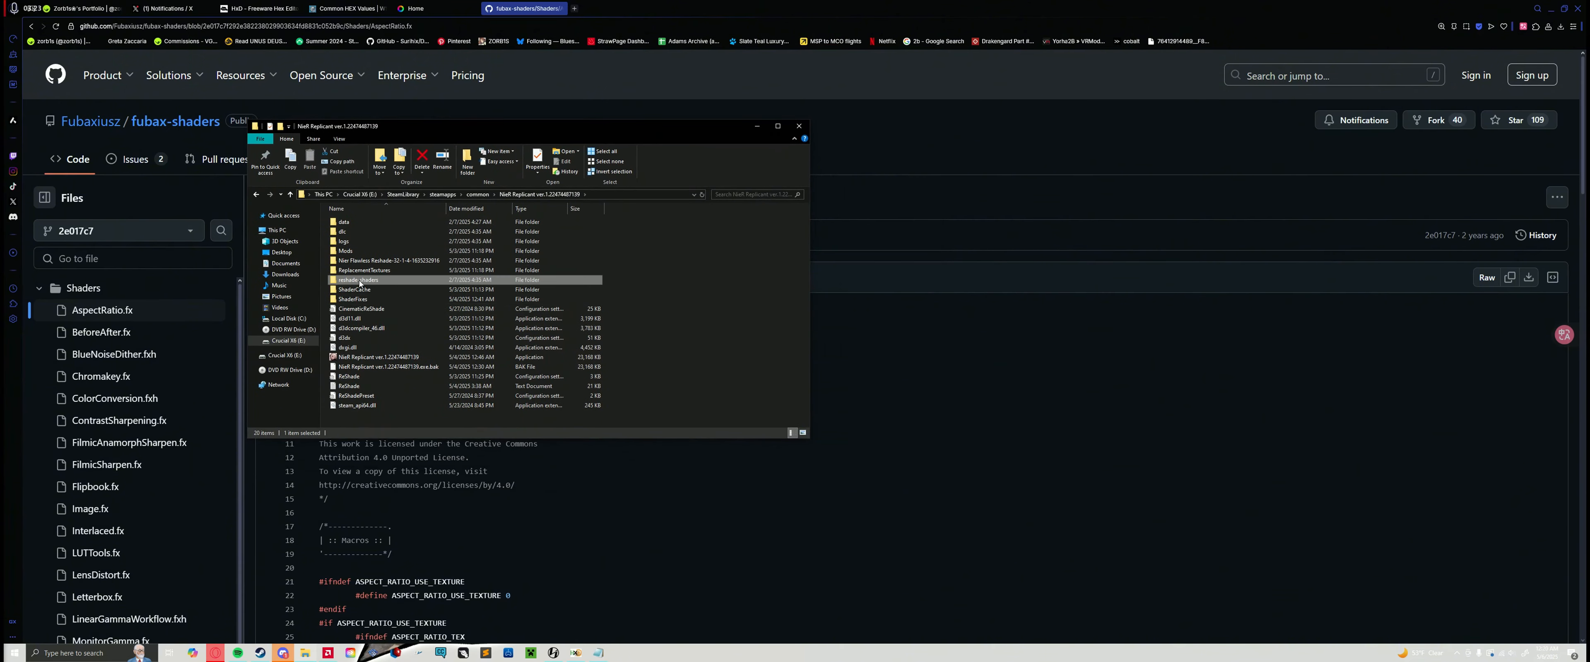
double_click(360, 282)
double_click(363, 223)
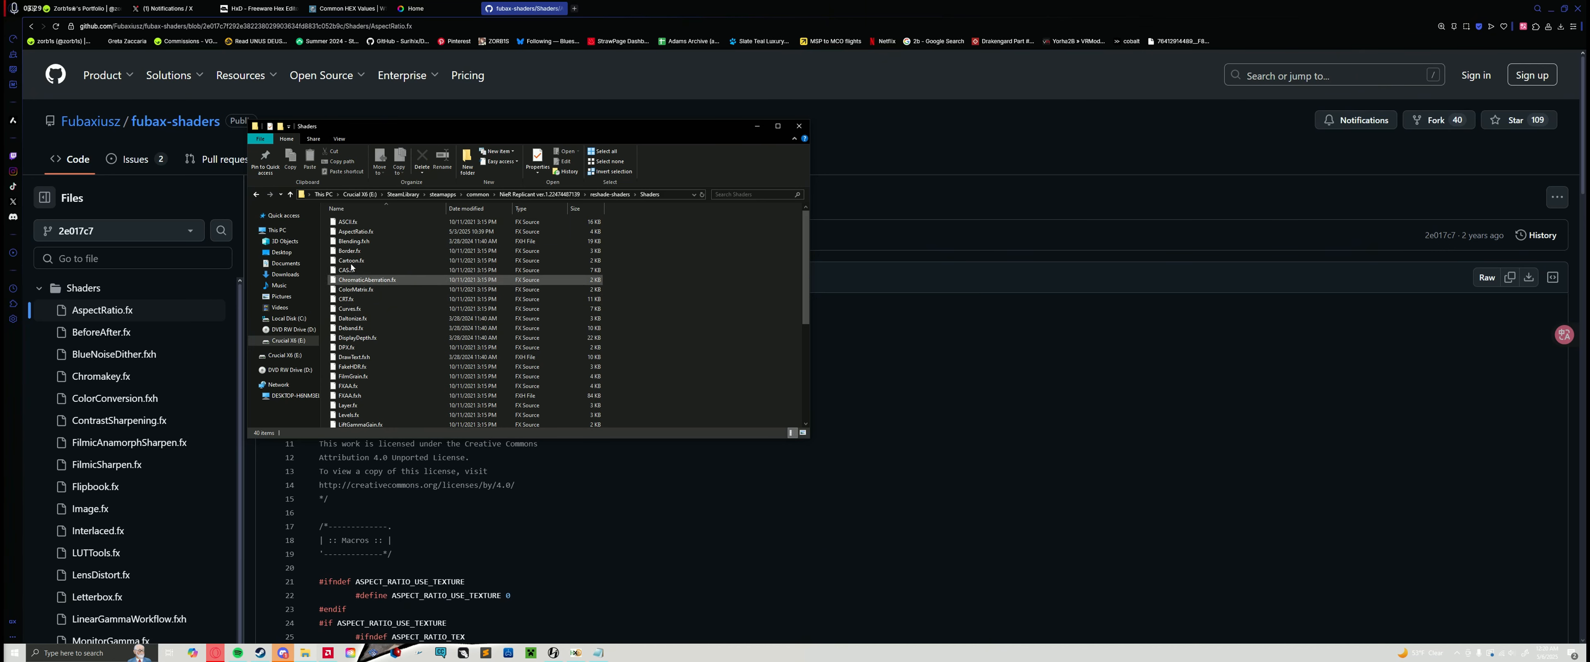
left_click(610, 194)
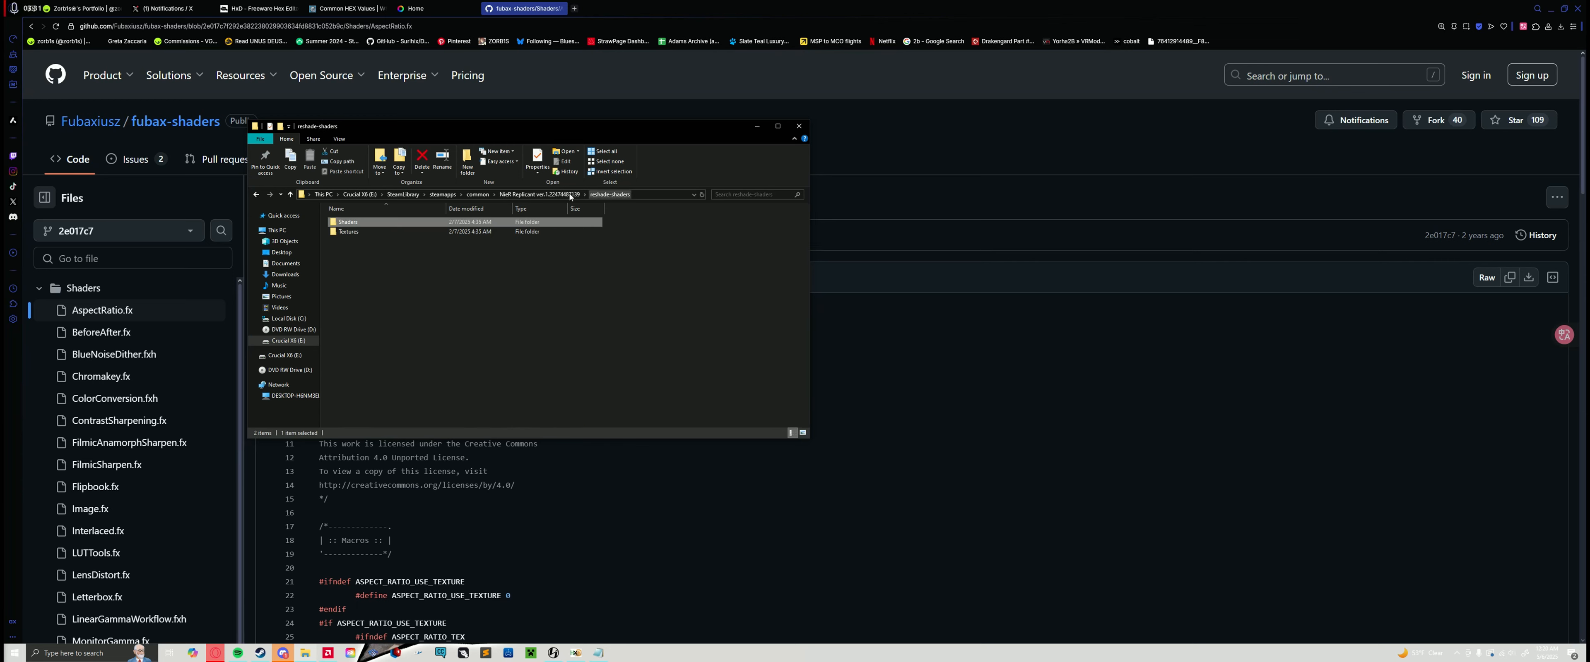
left_click_drag(585, 135, 634, 136)
left_click(848, 127)
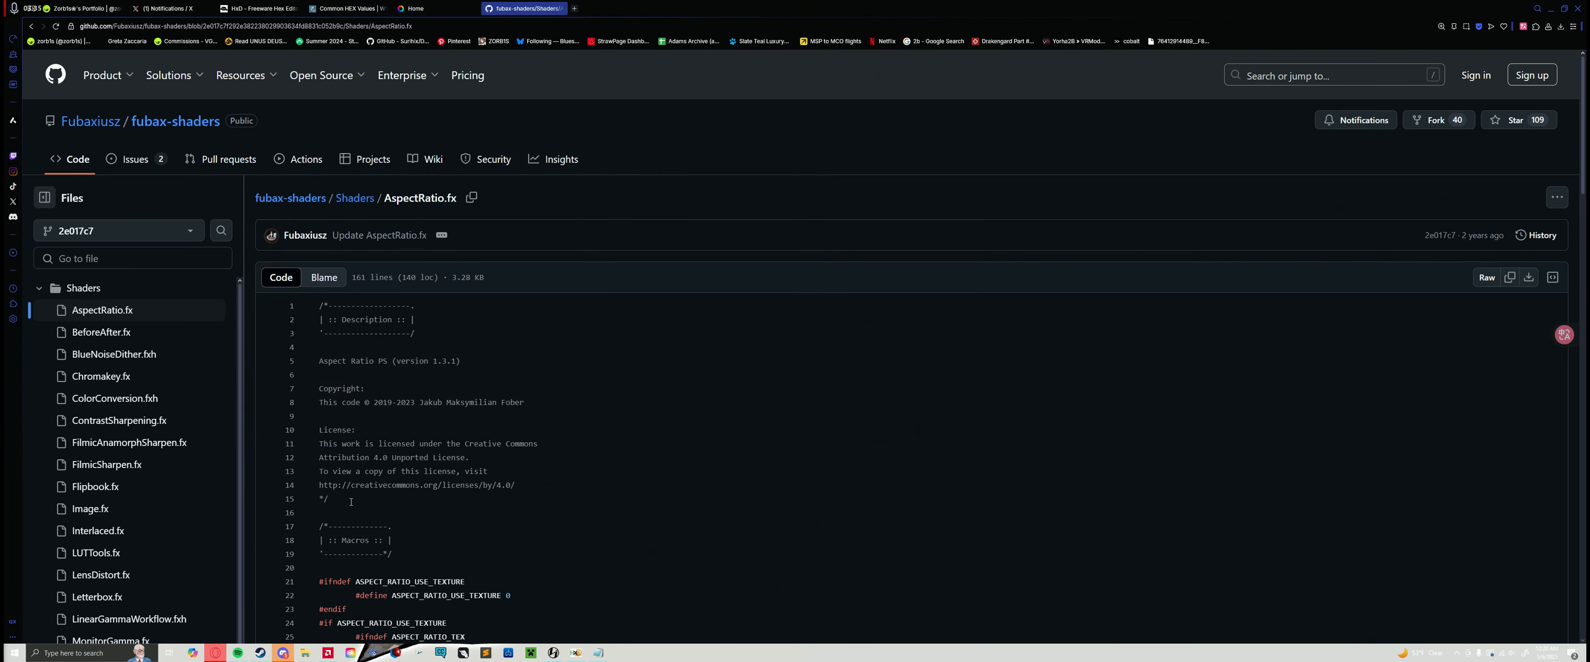
Step: Launch HxD and open the NieR Replicant ver.1.22474487139 application file from the game folder
left_click(574, 654)
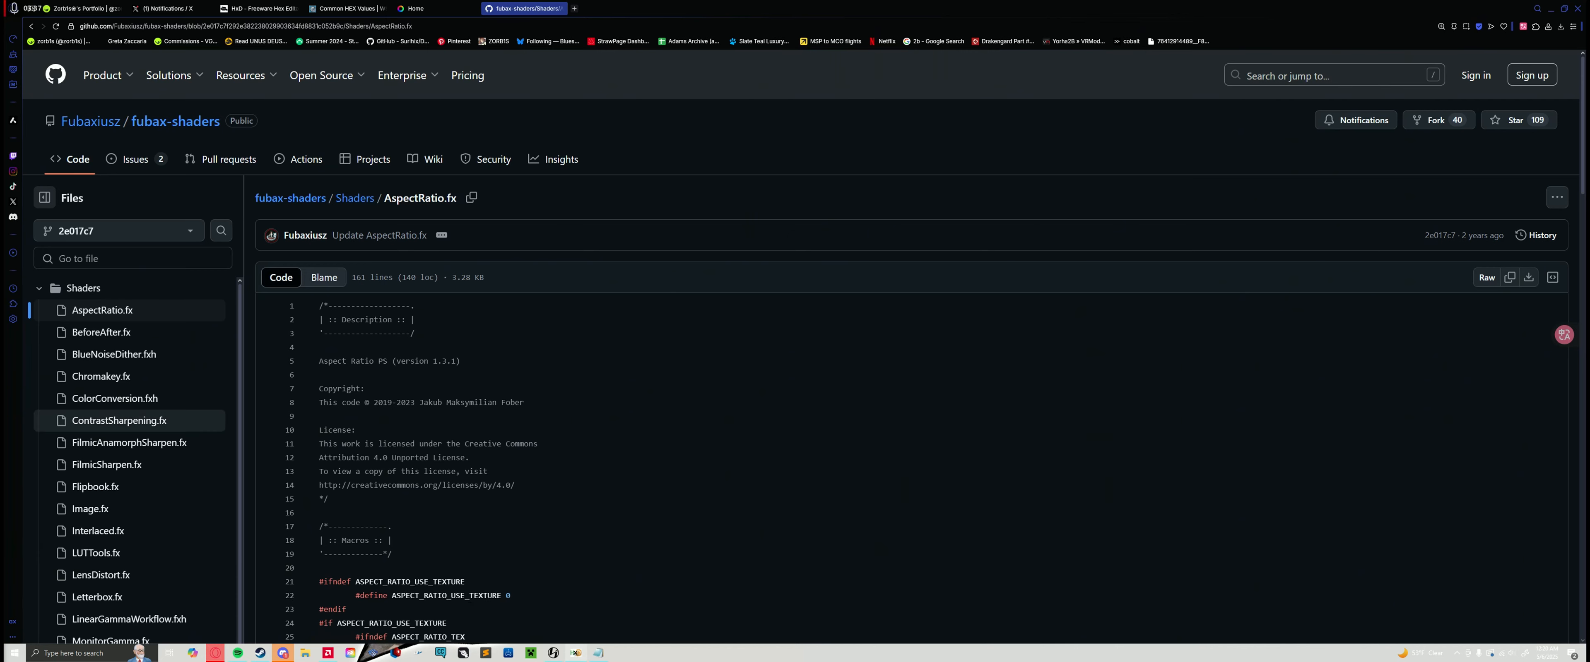
mouse_move(753, 104)
left_mouse_down()
mouse_move(808, 119)
mouse_move(768, 86)
left_mouse_up()
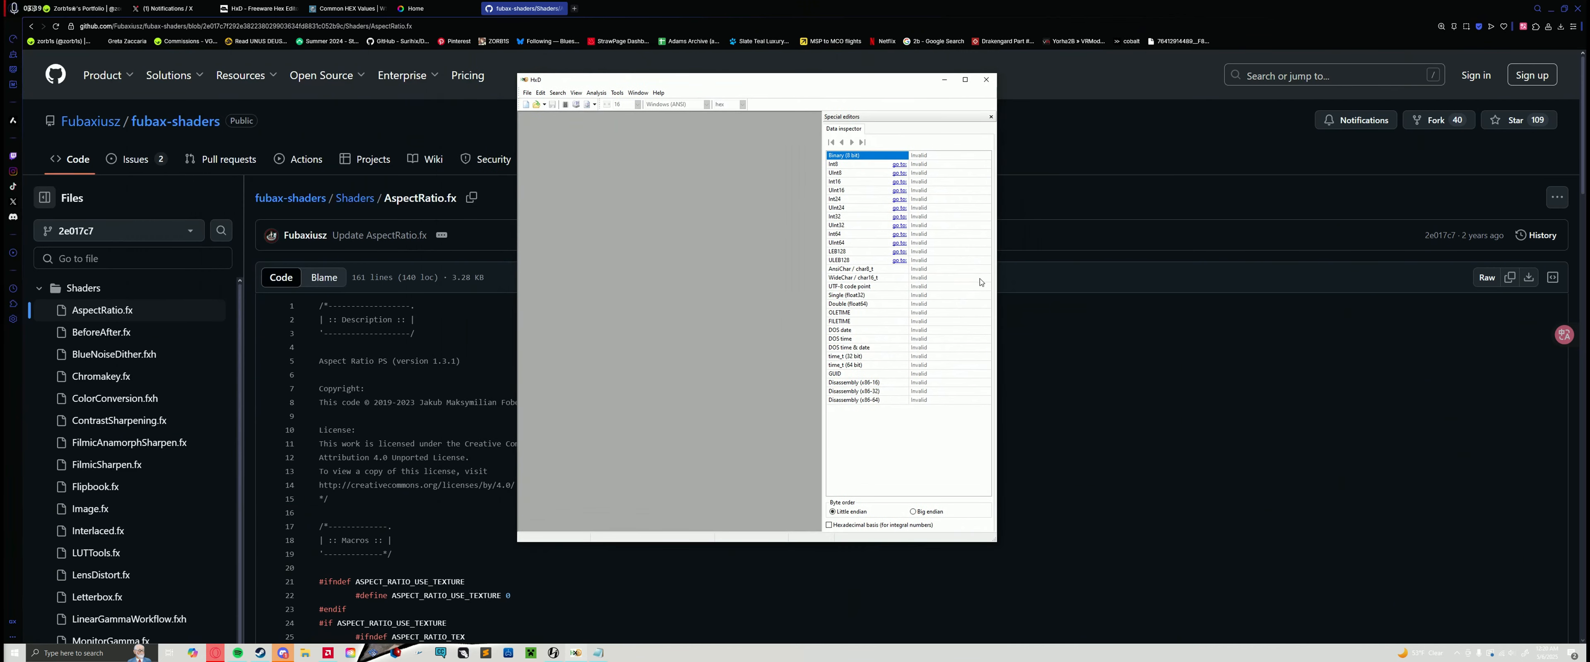
left_click(527, 92)
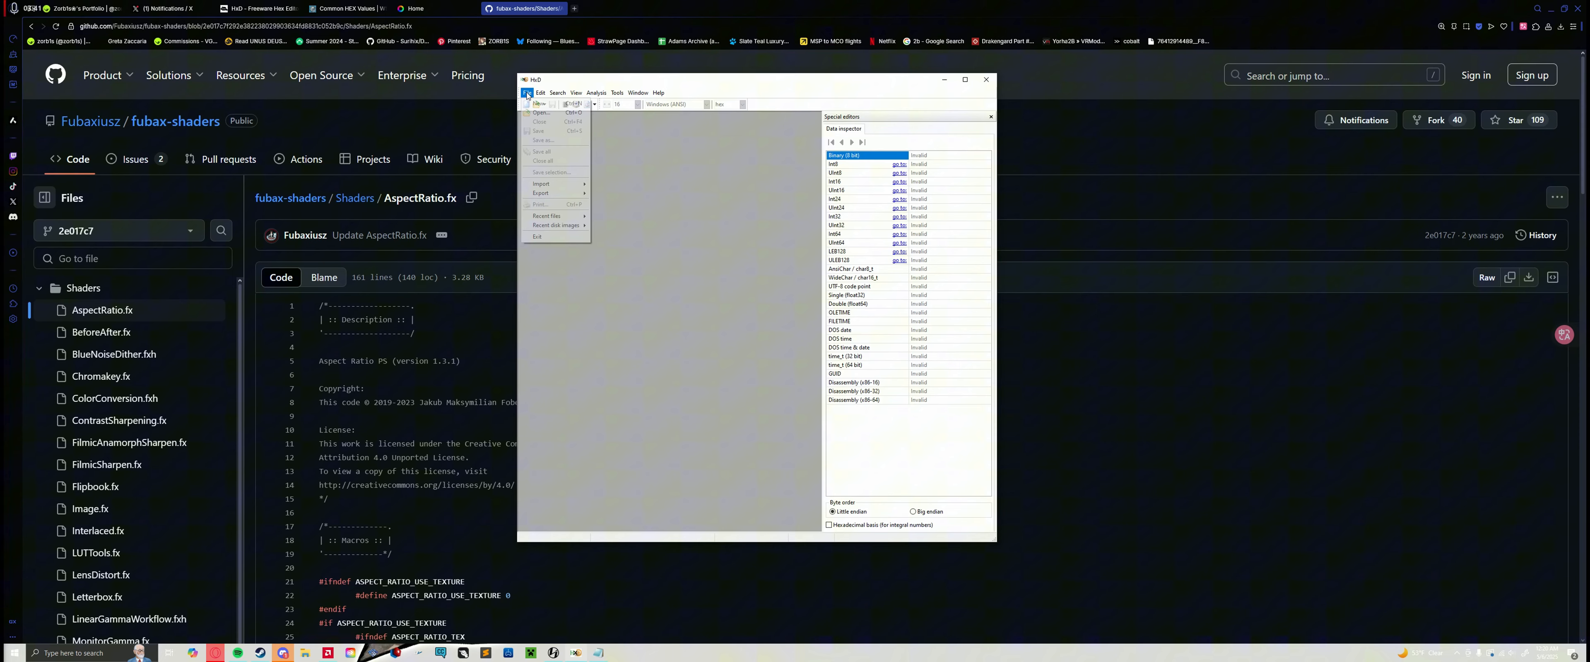
left_click(540, 112)
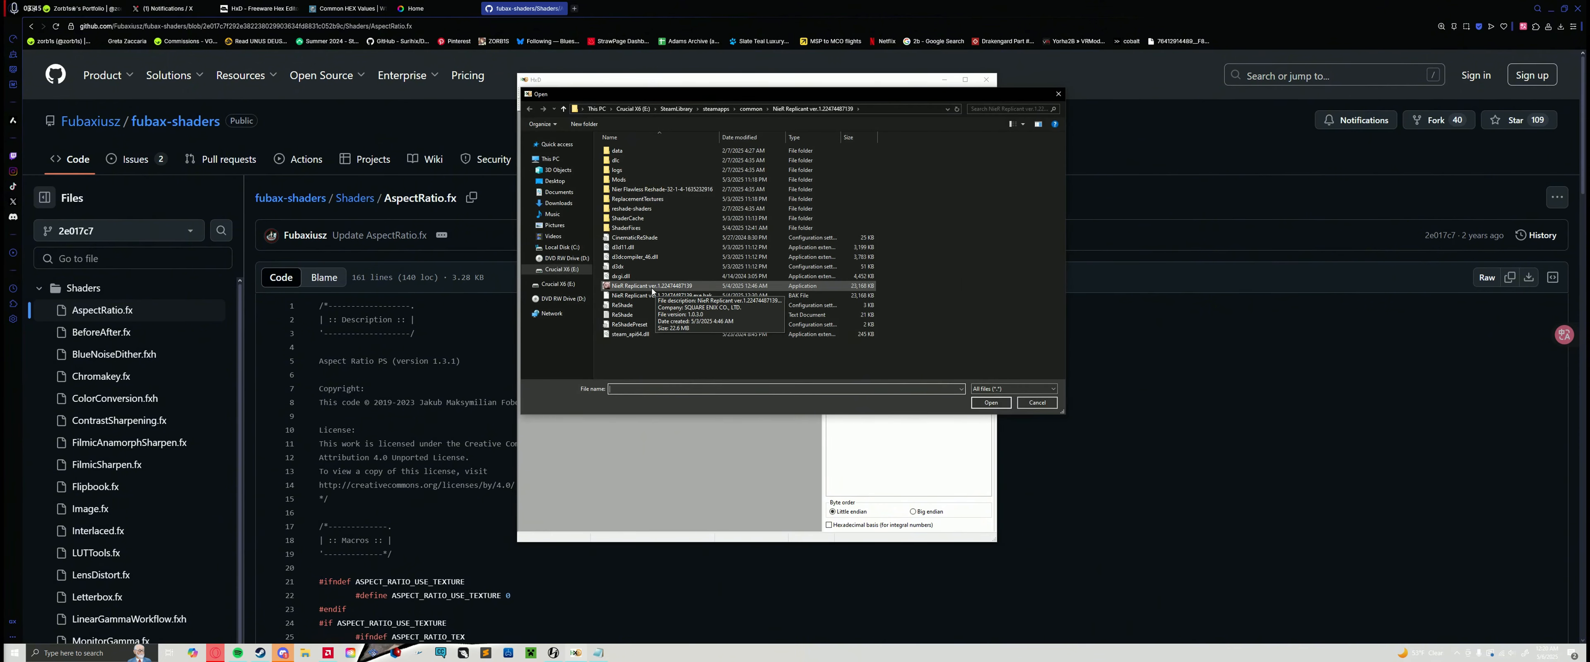
double_click(638, 287)
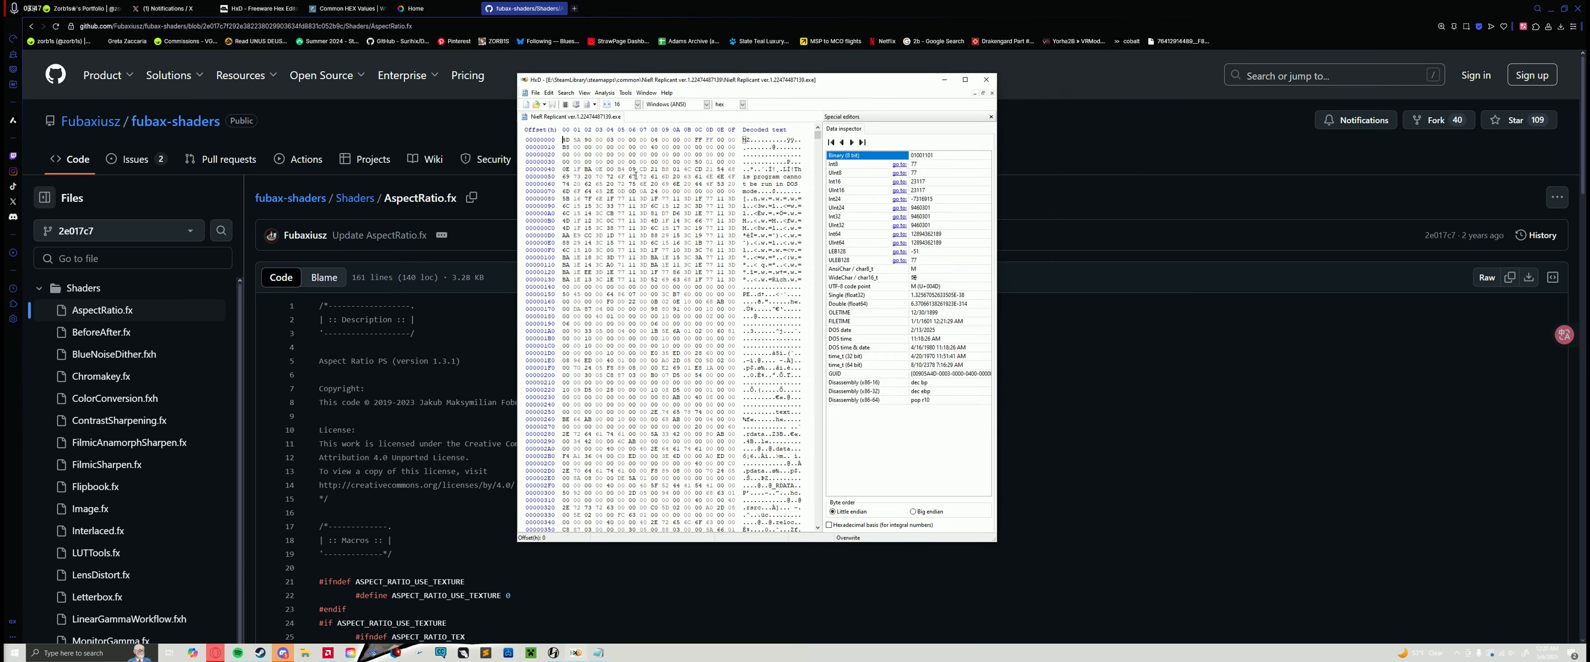
left_click_drag(698, 82, 592, 100)
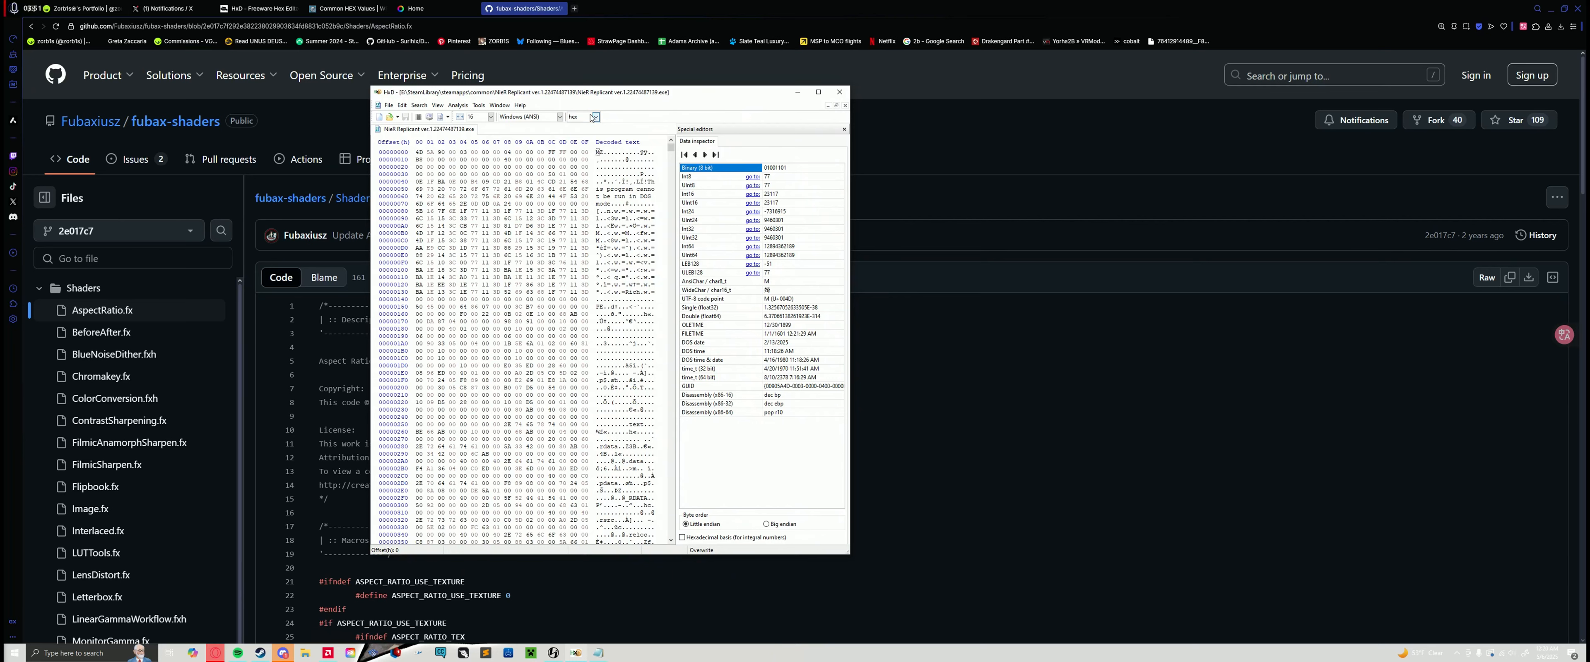
Step: Set the offset base to hexadecimal and open the Replace dialog for the game executable
left_click(583, 117)
left_click(580, 128)
key("ctrl+r")
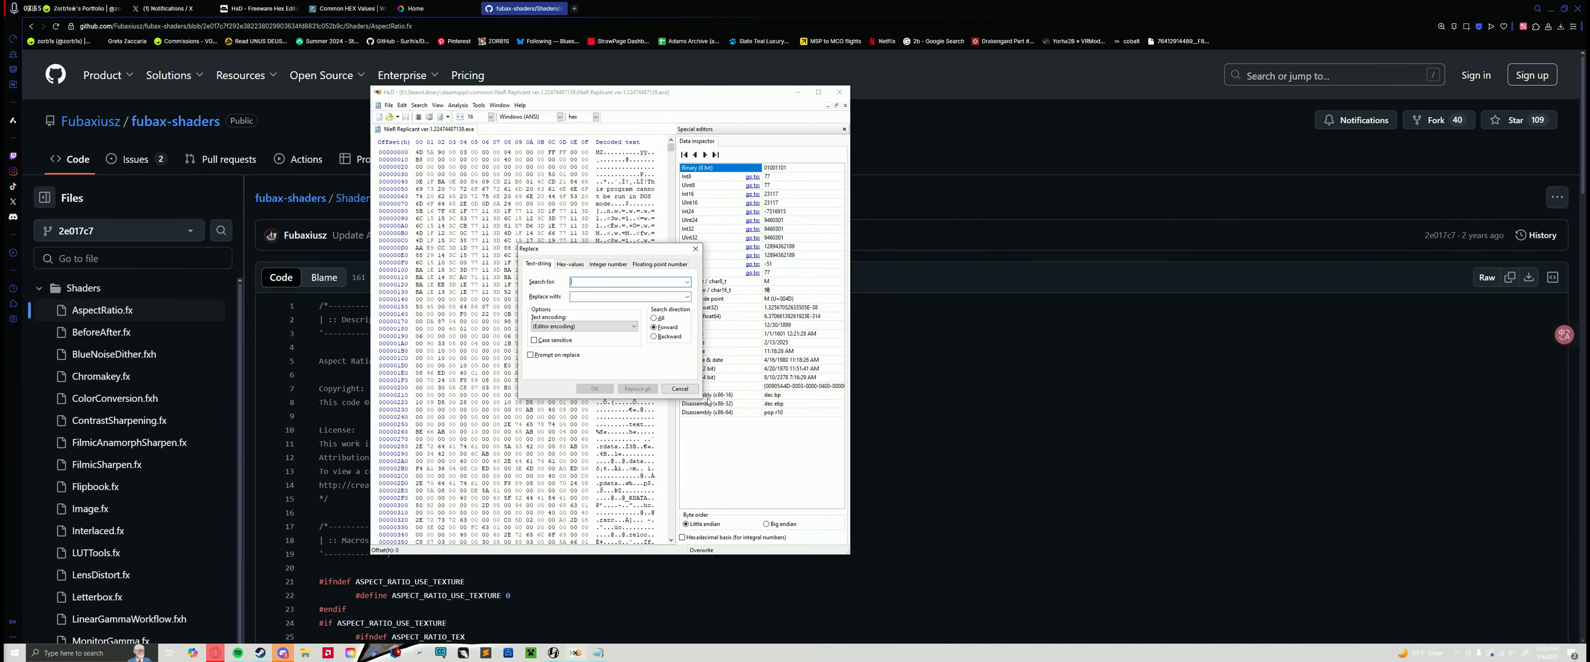
left_click_drag(610, 250, 512, 175)
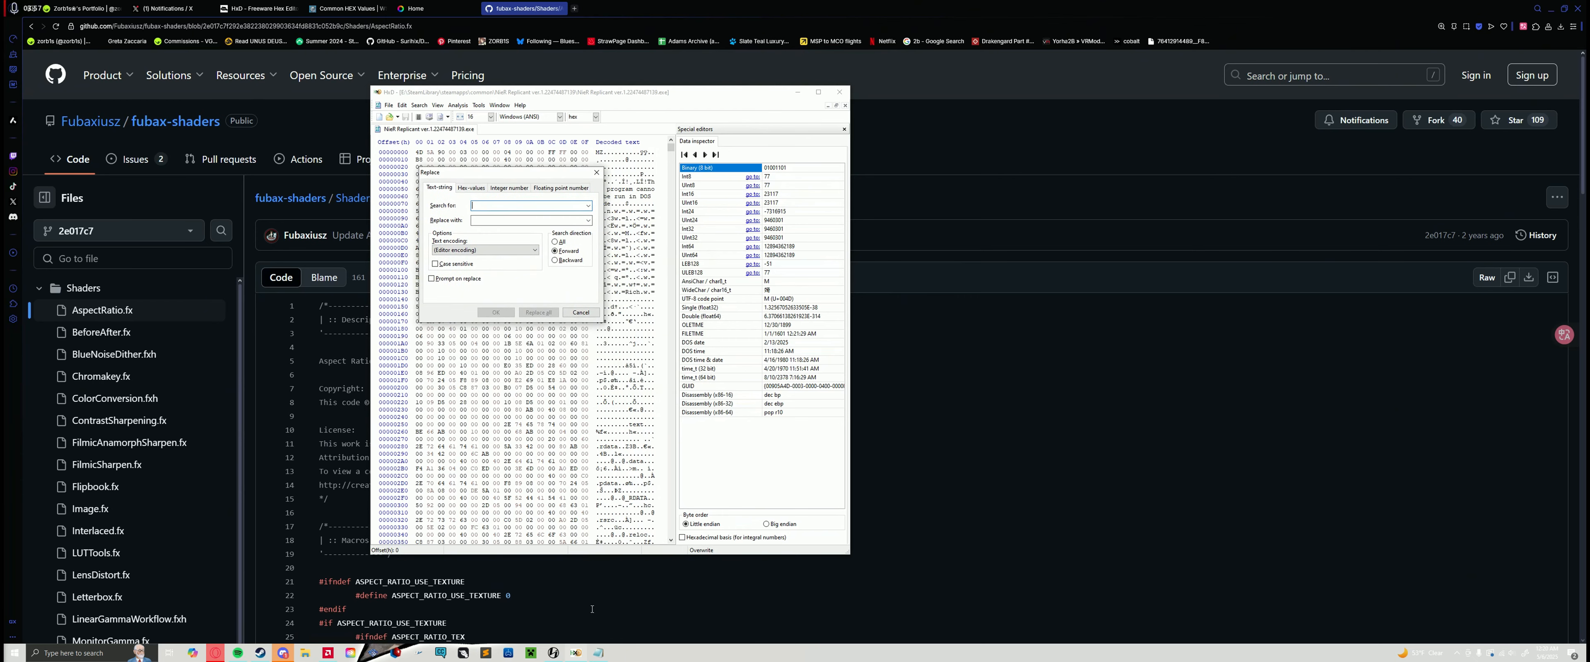
Step: Copy the hex value 39 8E E3 3F from the Notepad note into the search field of HxD's Replace dialog
left_click(599, 653)
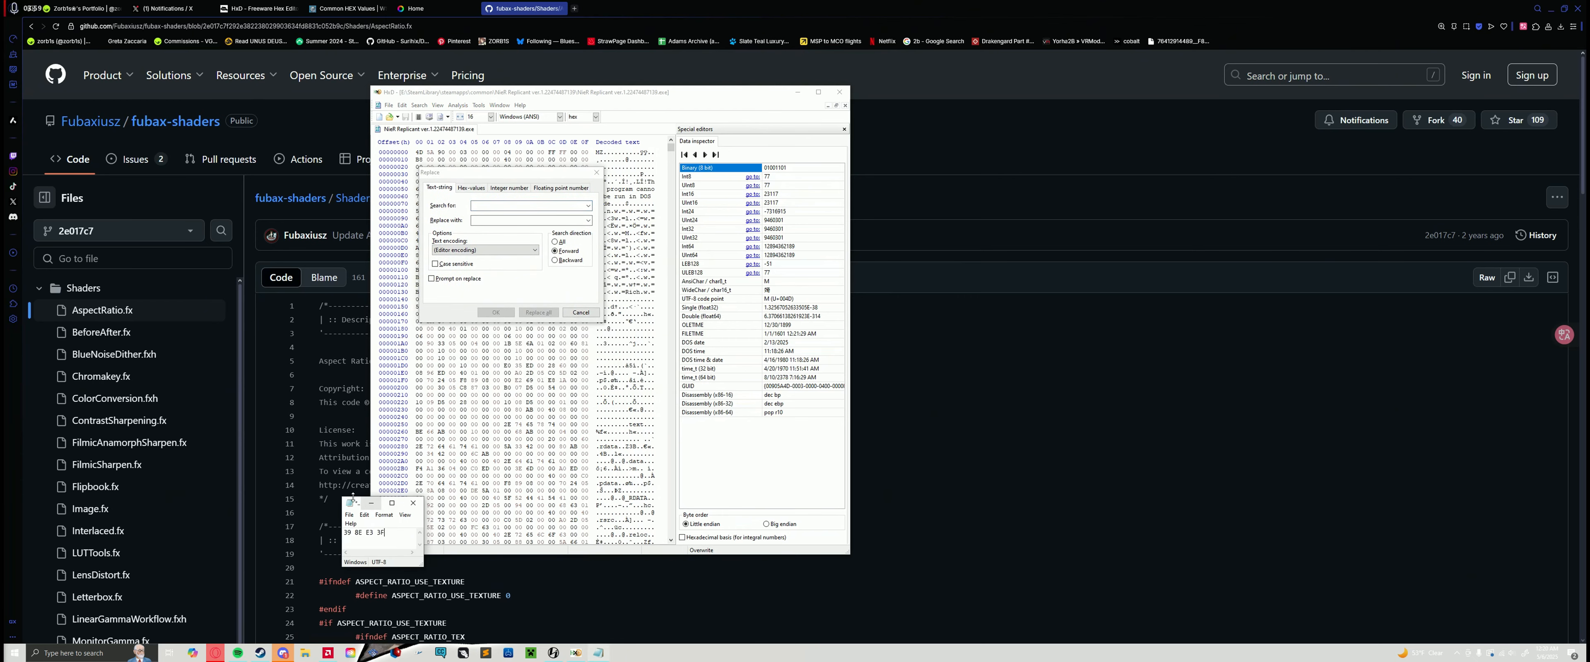
left_click_drag(352, 498, 277, 155)
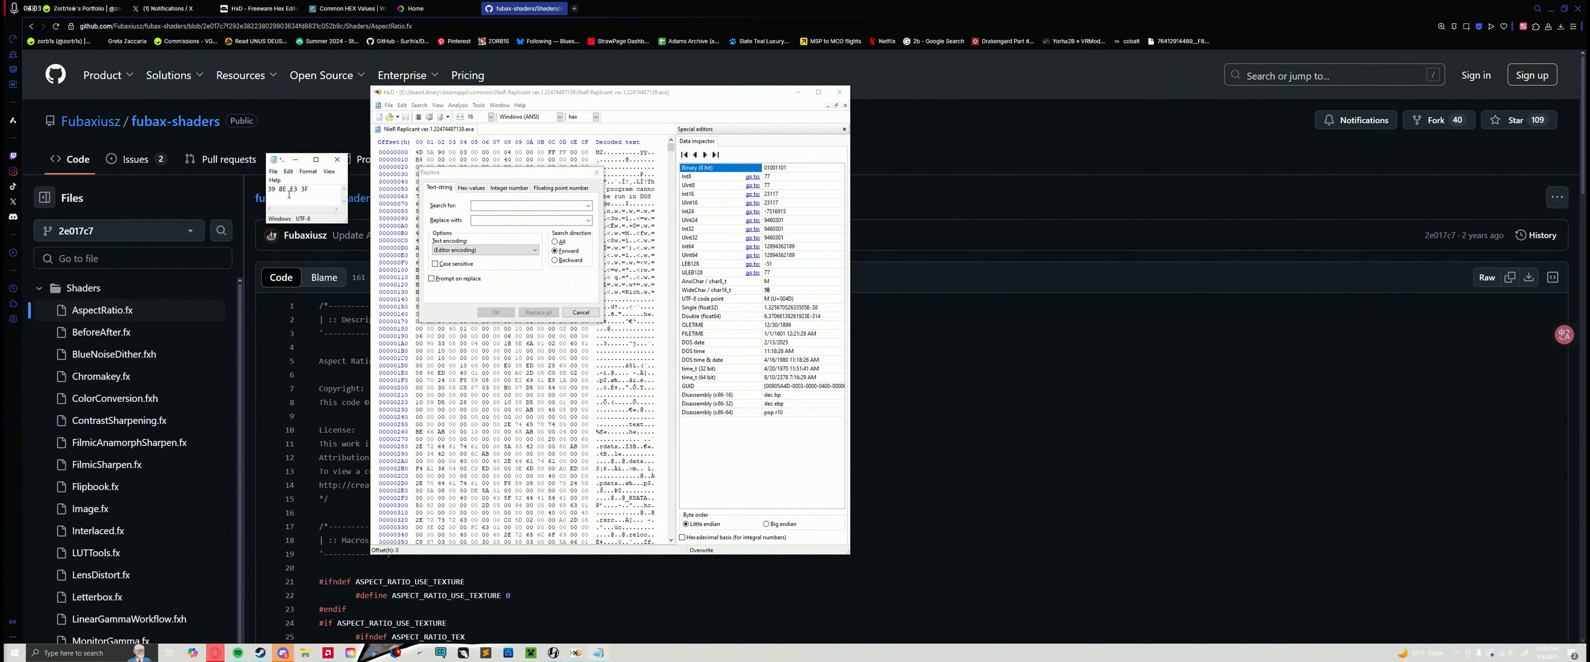
left_click_drag(308, 196, 270, 190)
right_click(286, 192)
left_click(308, 226)
left_click(463, 217)
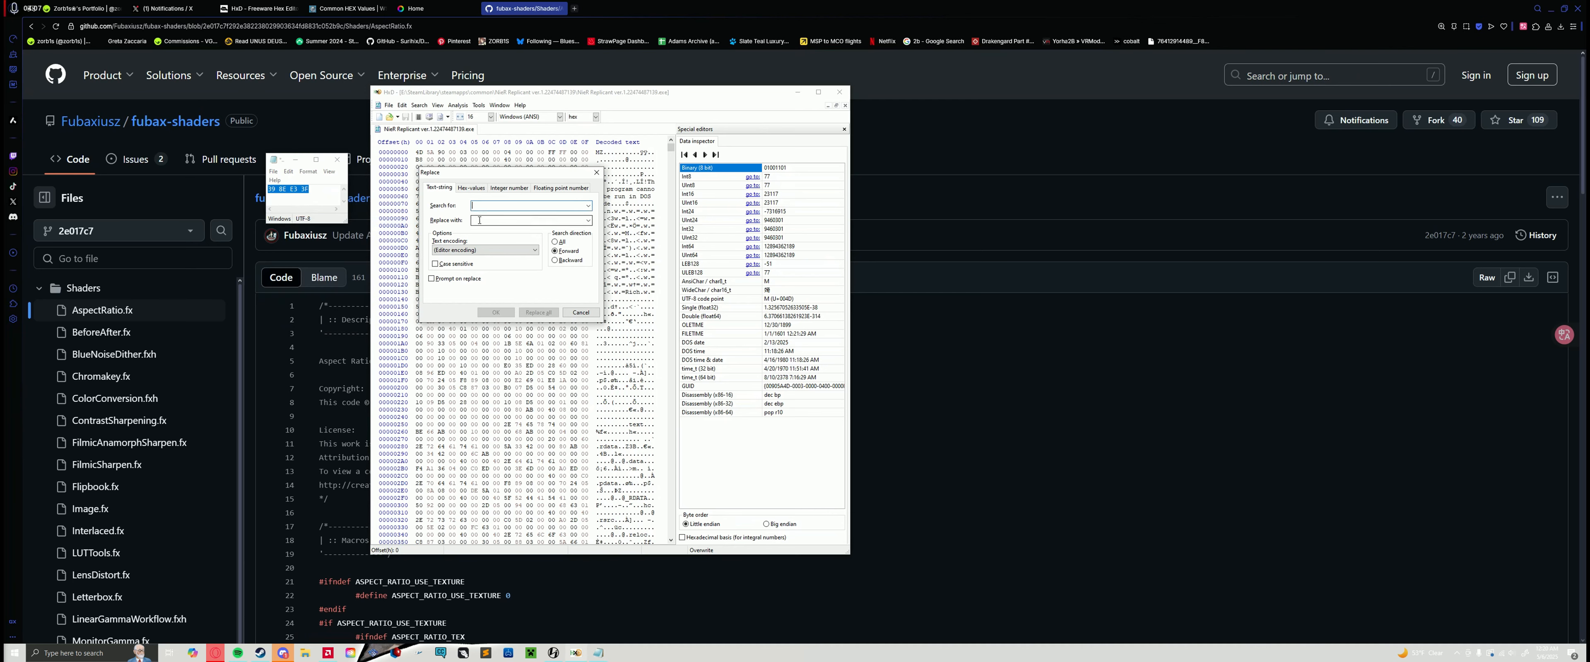
key("ctrl+v")
left_click_drag(493, 176, 491, 140)
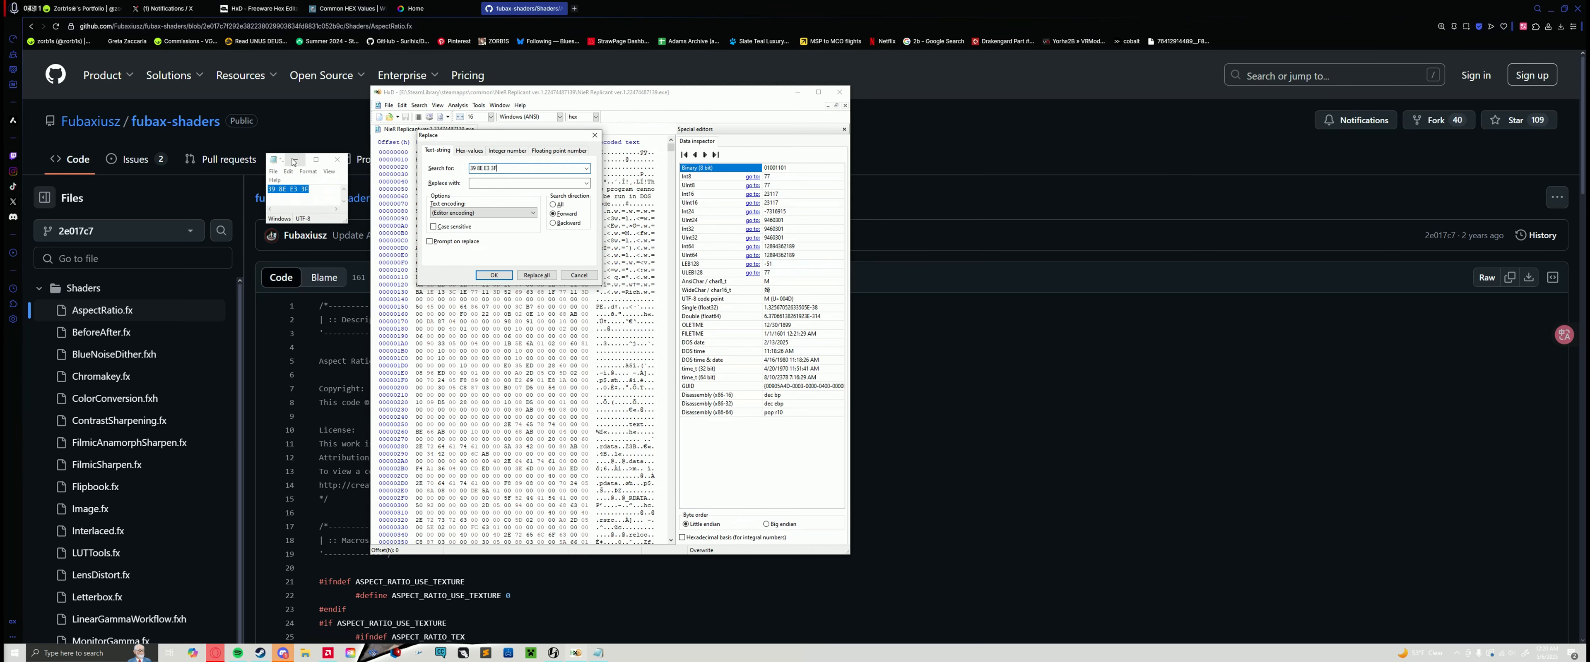
left_click(276, 160)
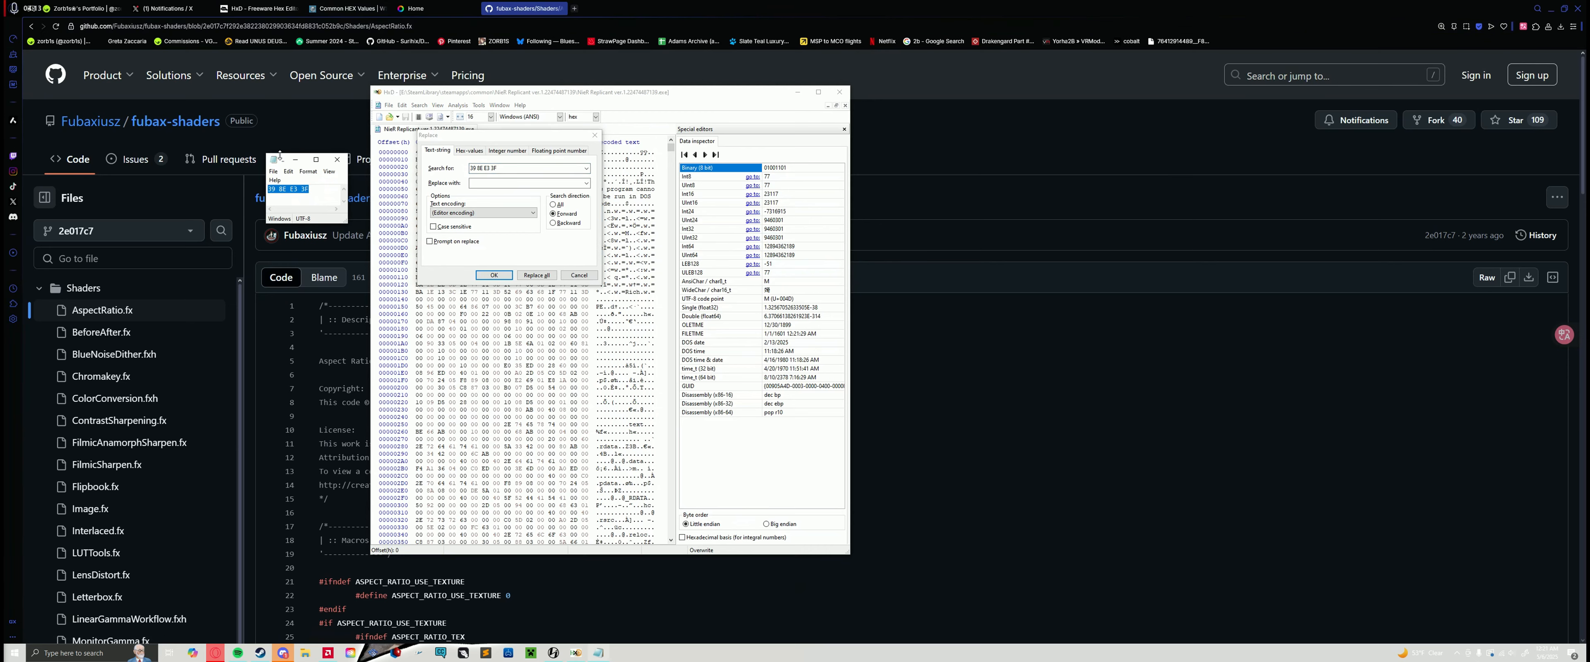
Step: Copy the formatted hex value 8E E3 18 40 for 21:9 (3440x1440) from the Common HEX Values page
left_click(260, 8)
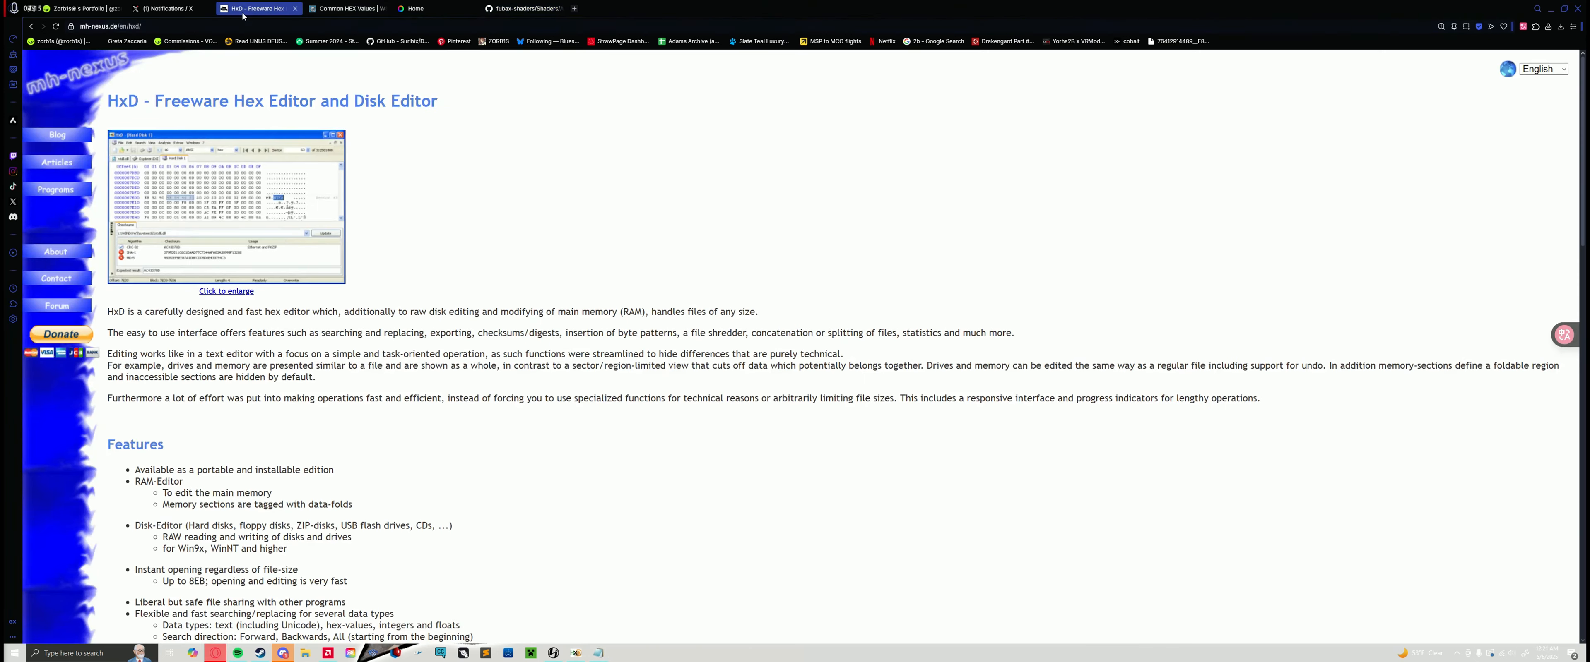
left_click(347, 8)
scroll(503, 299, "down", 1)
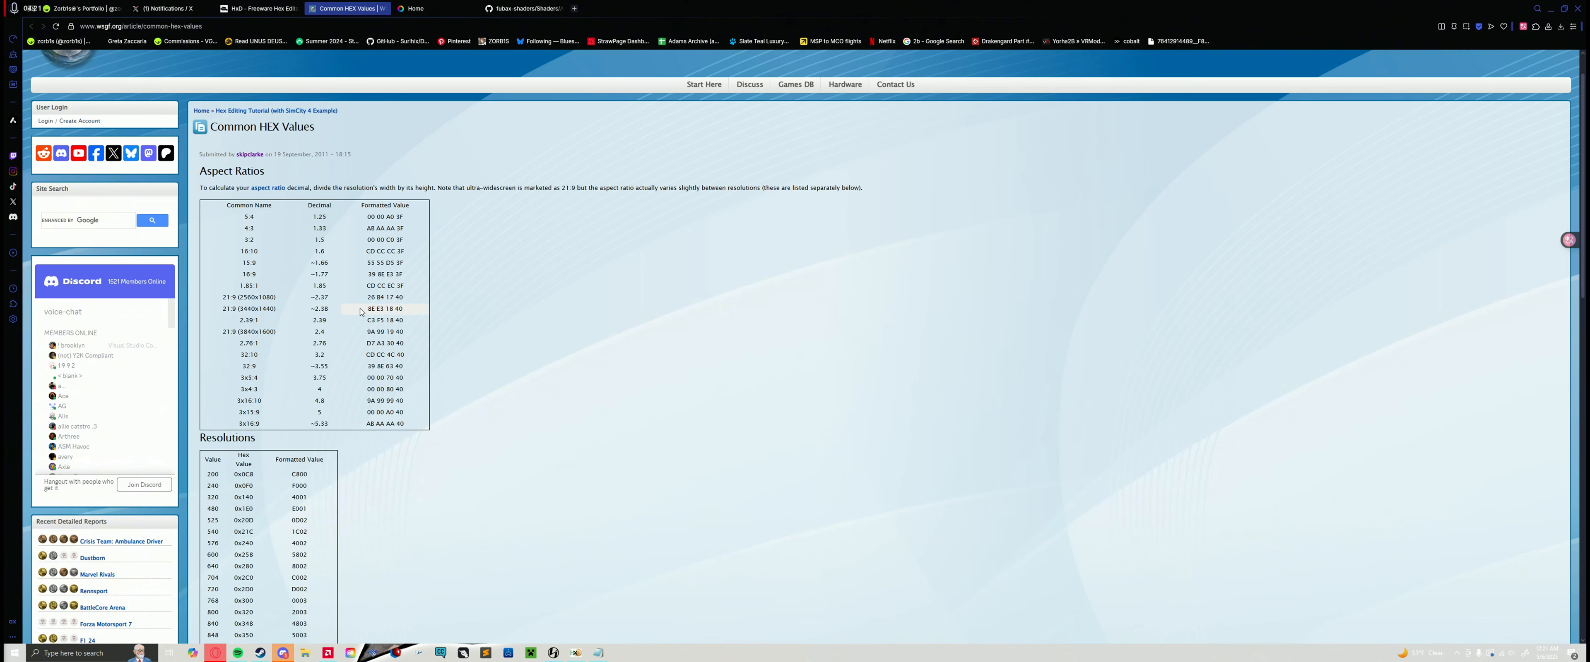
left_click_drag(362, 312, 401, 310)
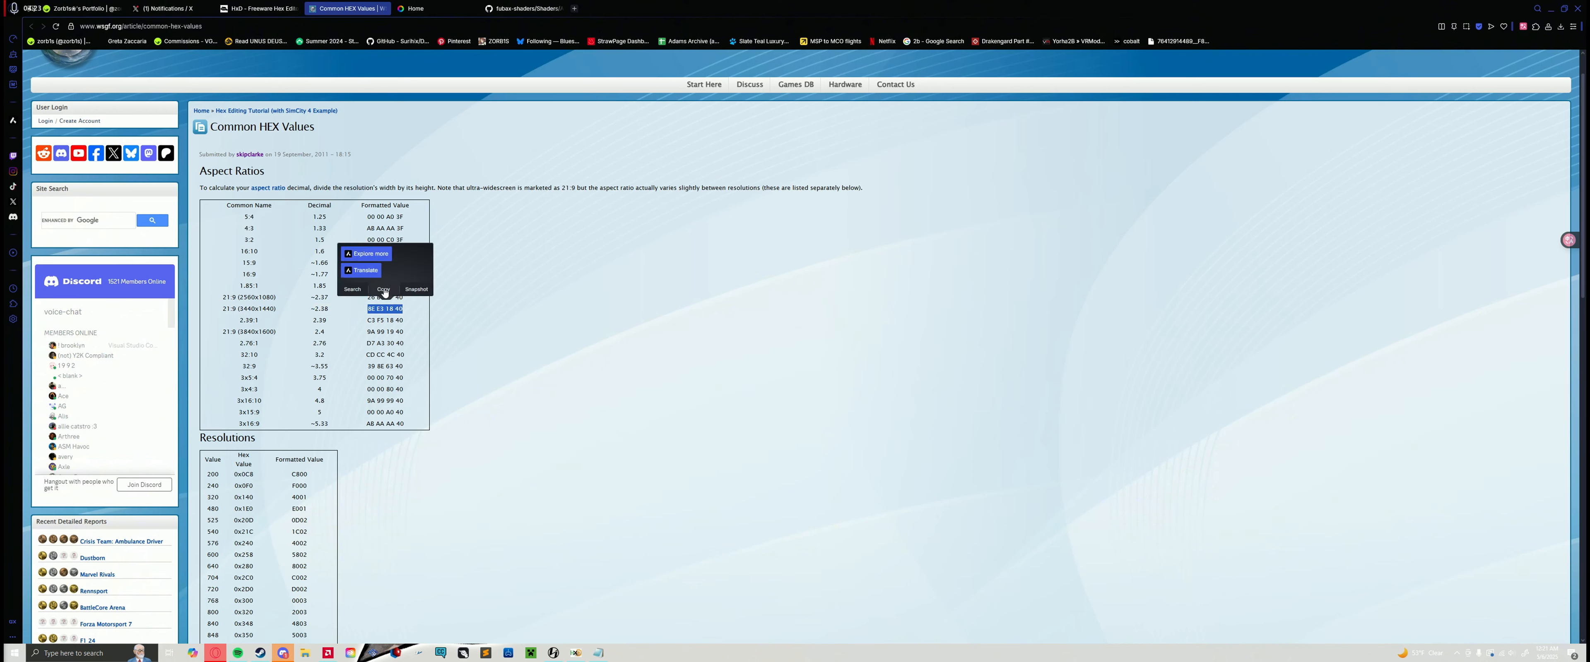
left_click(384, 294)
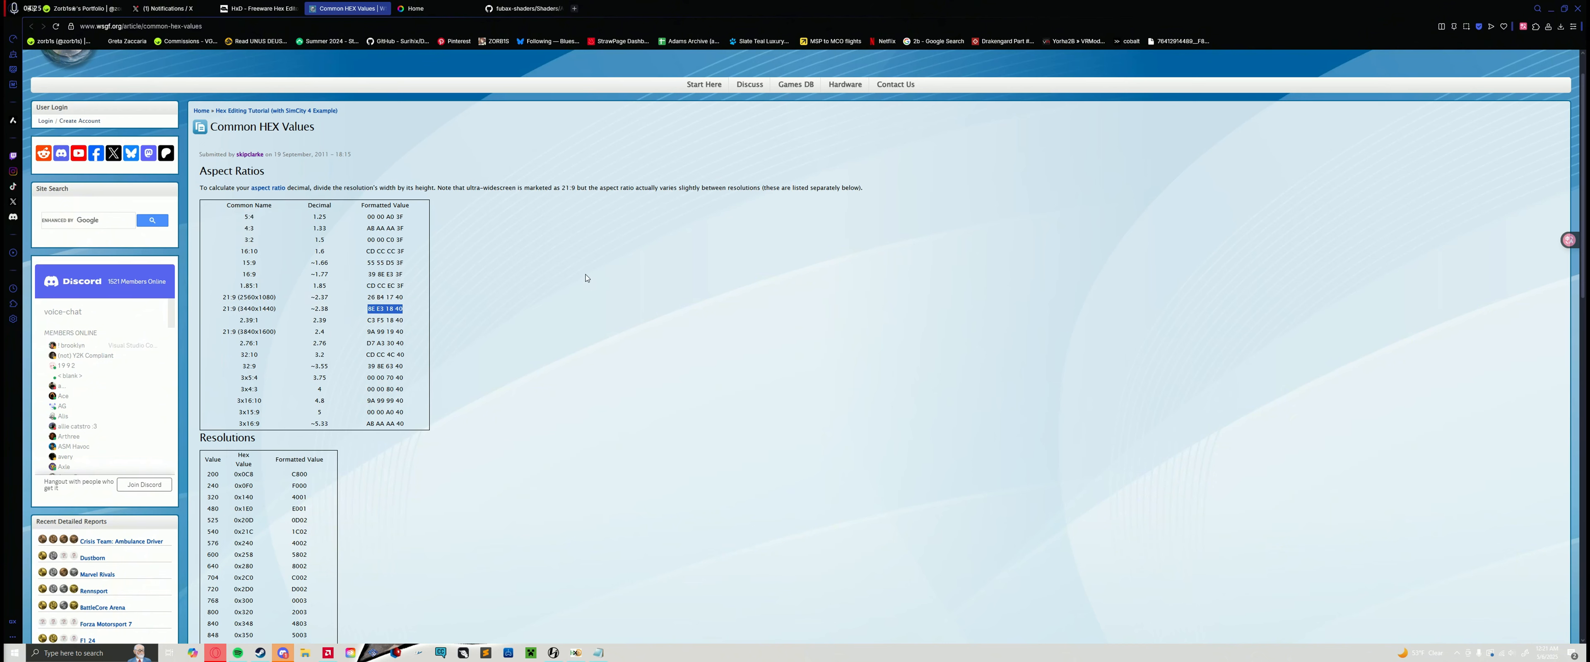
left_click(411, 224)
Step: Return to HxD and paste 8E E3 18 40 as the replacement value in the Replace dialog
left_click(596, 656)
left_click(577, 653)
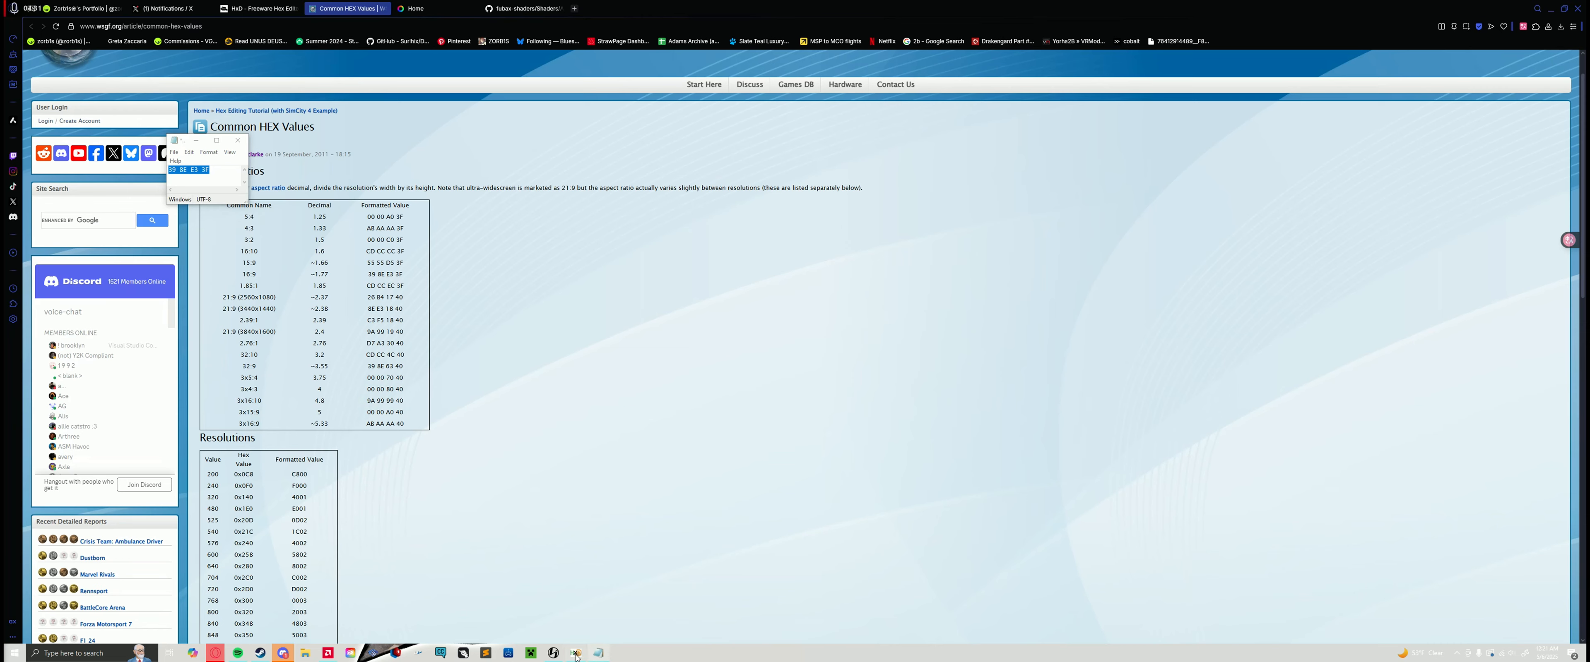
left_click(525, 182)
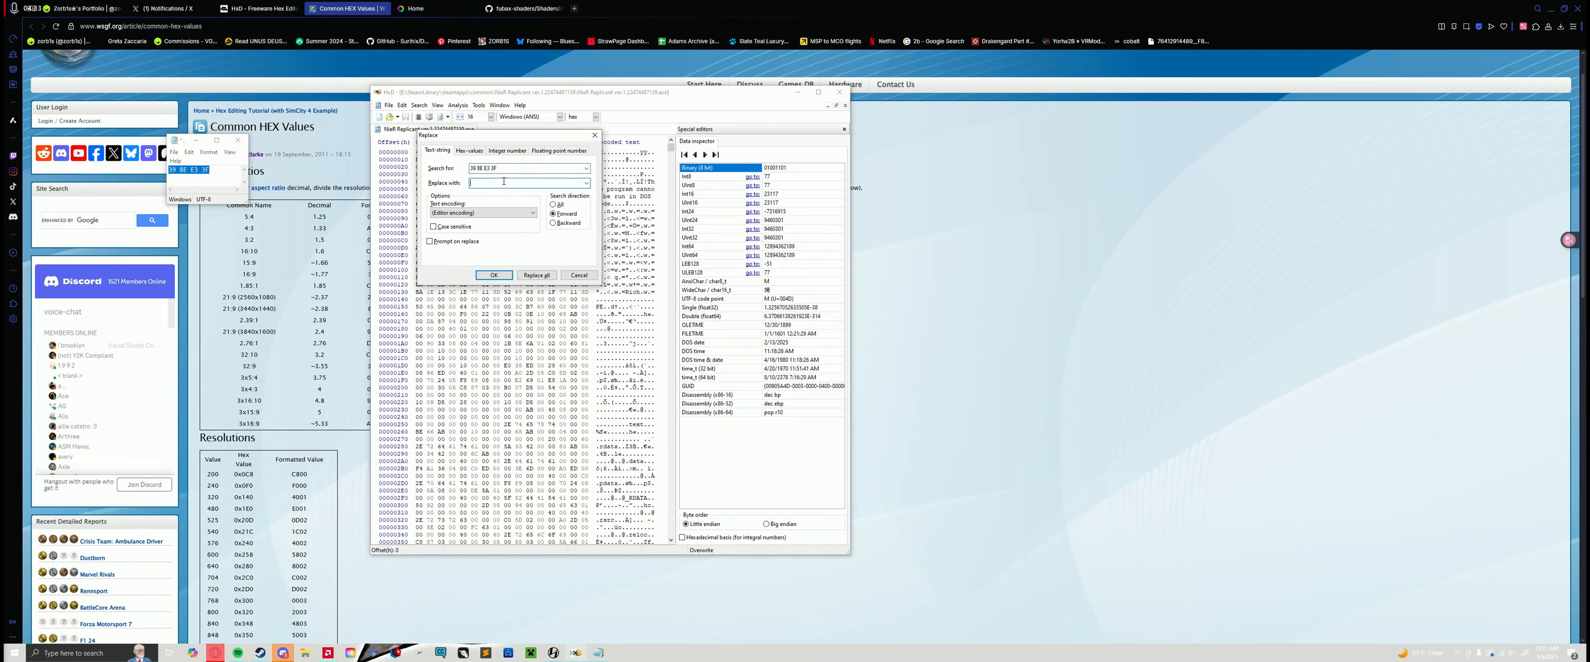
key("ctrl+v")
Step: Try to replace all occurrences of 39 8E E3 3F with 8E E3 18 40 as hex values, and dismiss the message
left_click(463, 152)
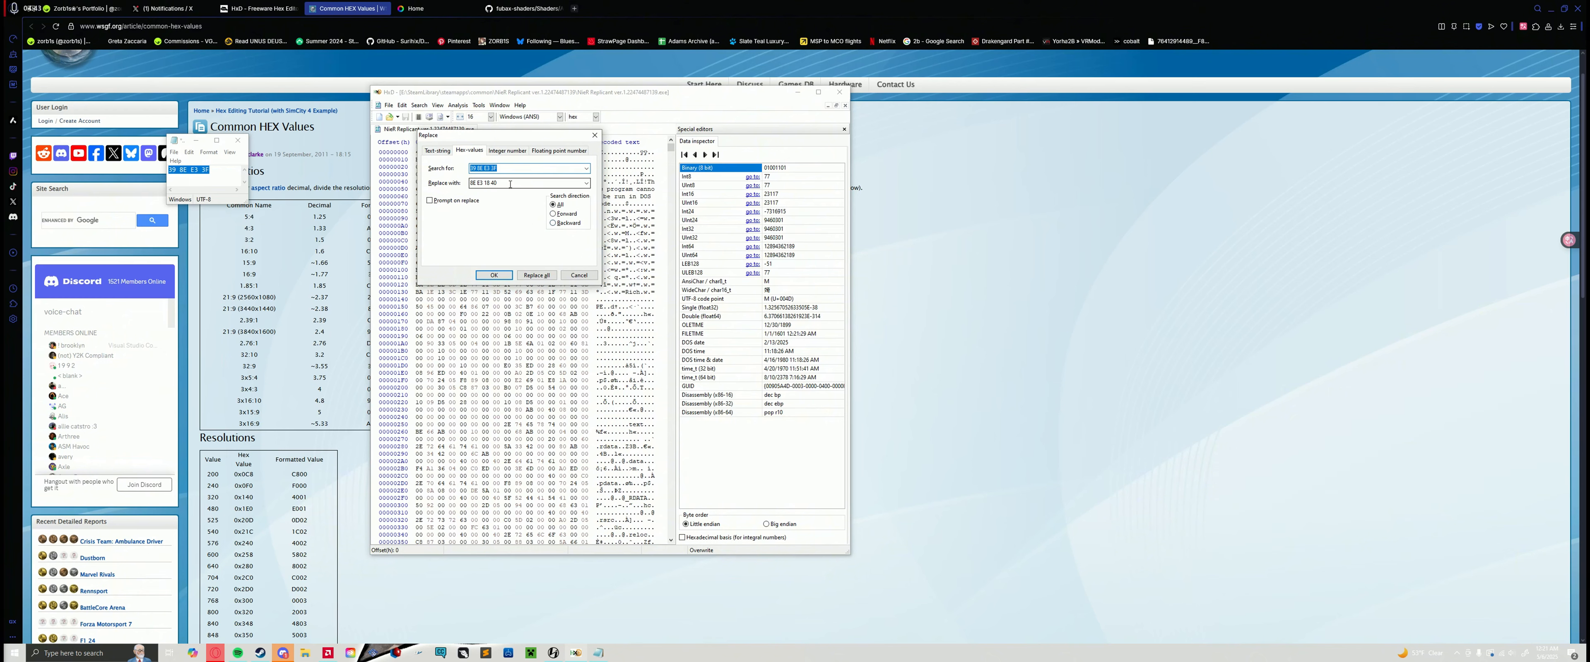
left_click(455, 184)
left_click(537, 274)
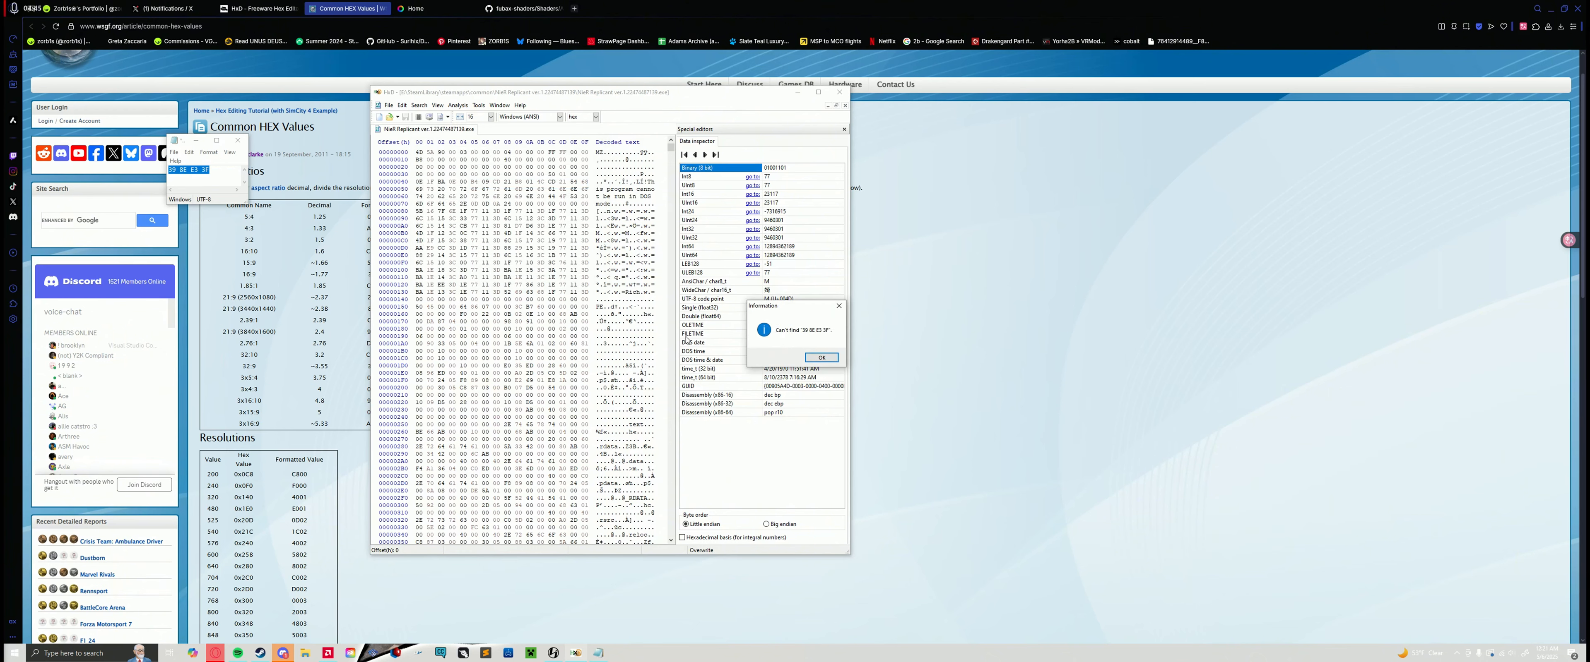
left_click_drag(773, 315, 476, 200)
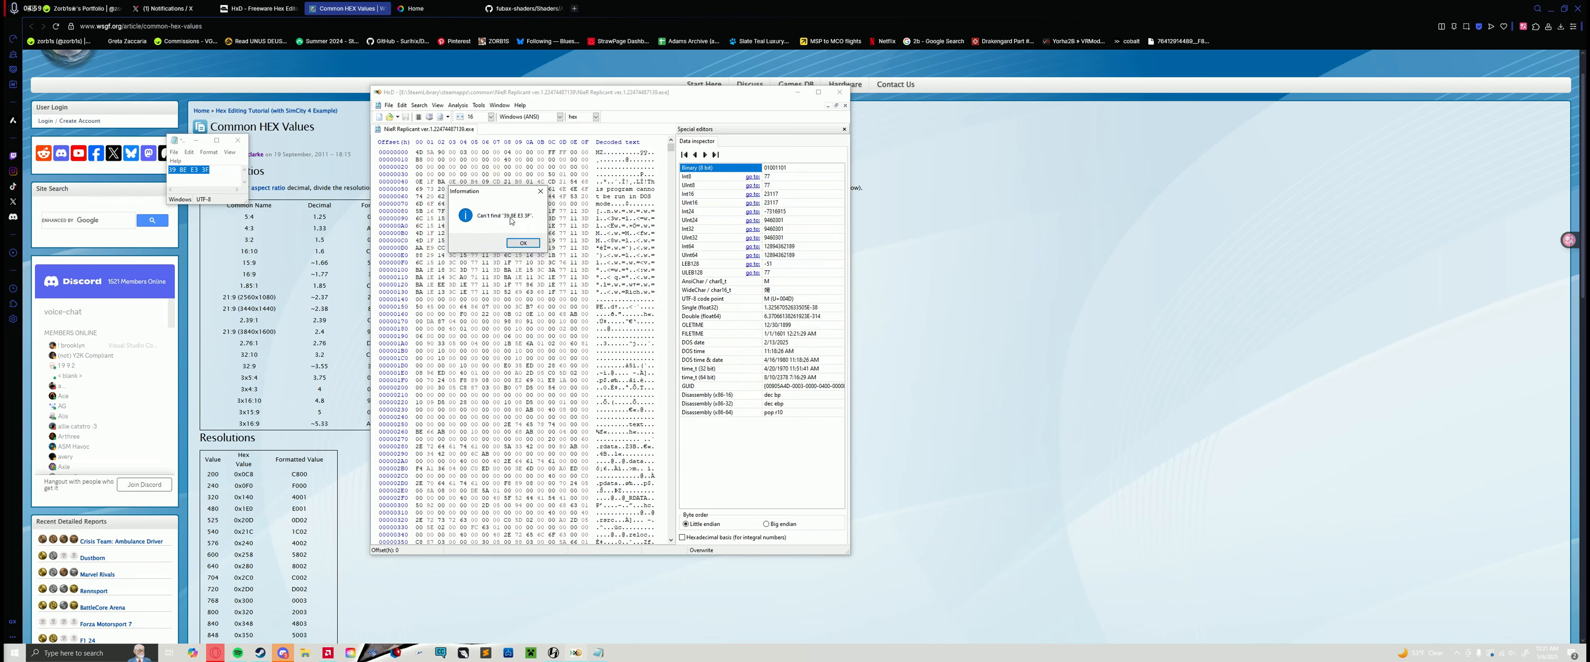
left_click_drag(494, 192, 441, 160)
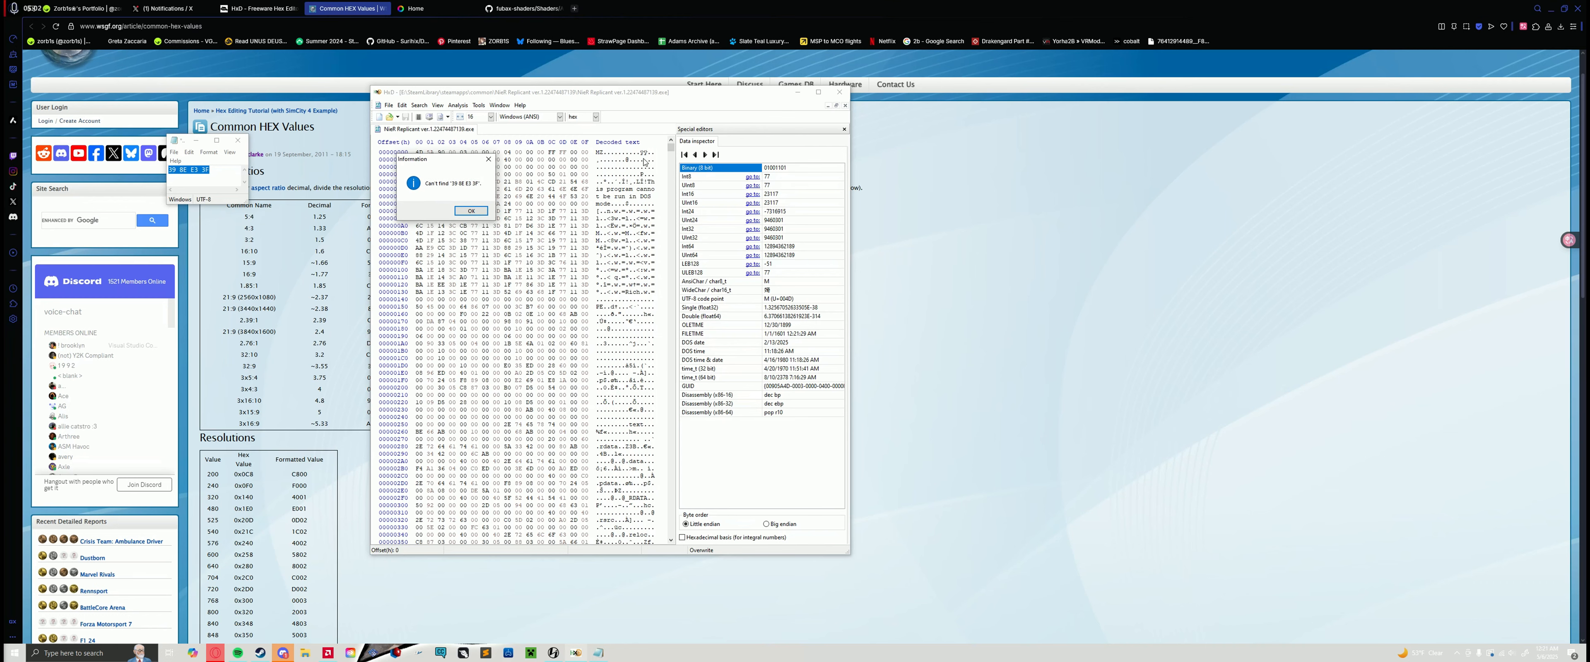
left_click(487, 161)
Step: Close HxD and the Notepad note without saving the note
left_click(839, 92)
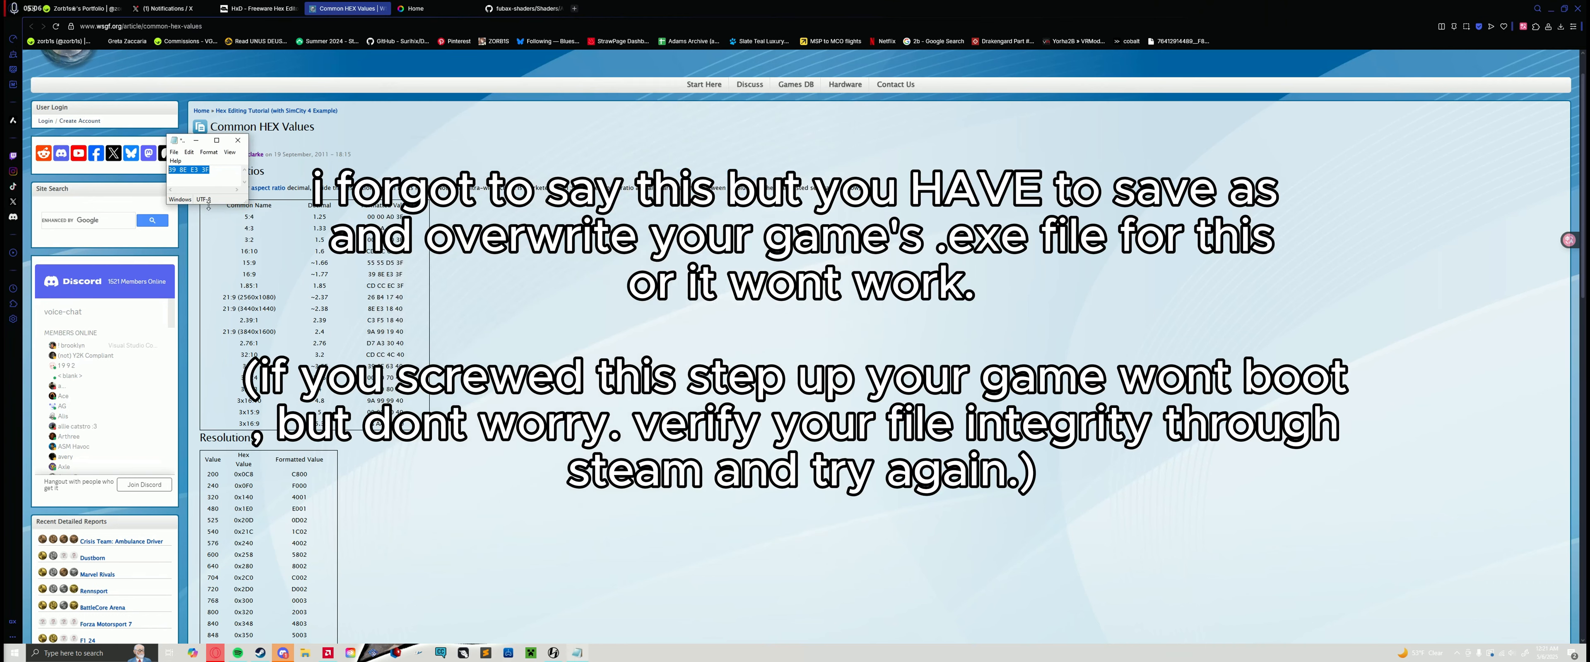
left_click(237, 140)
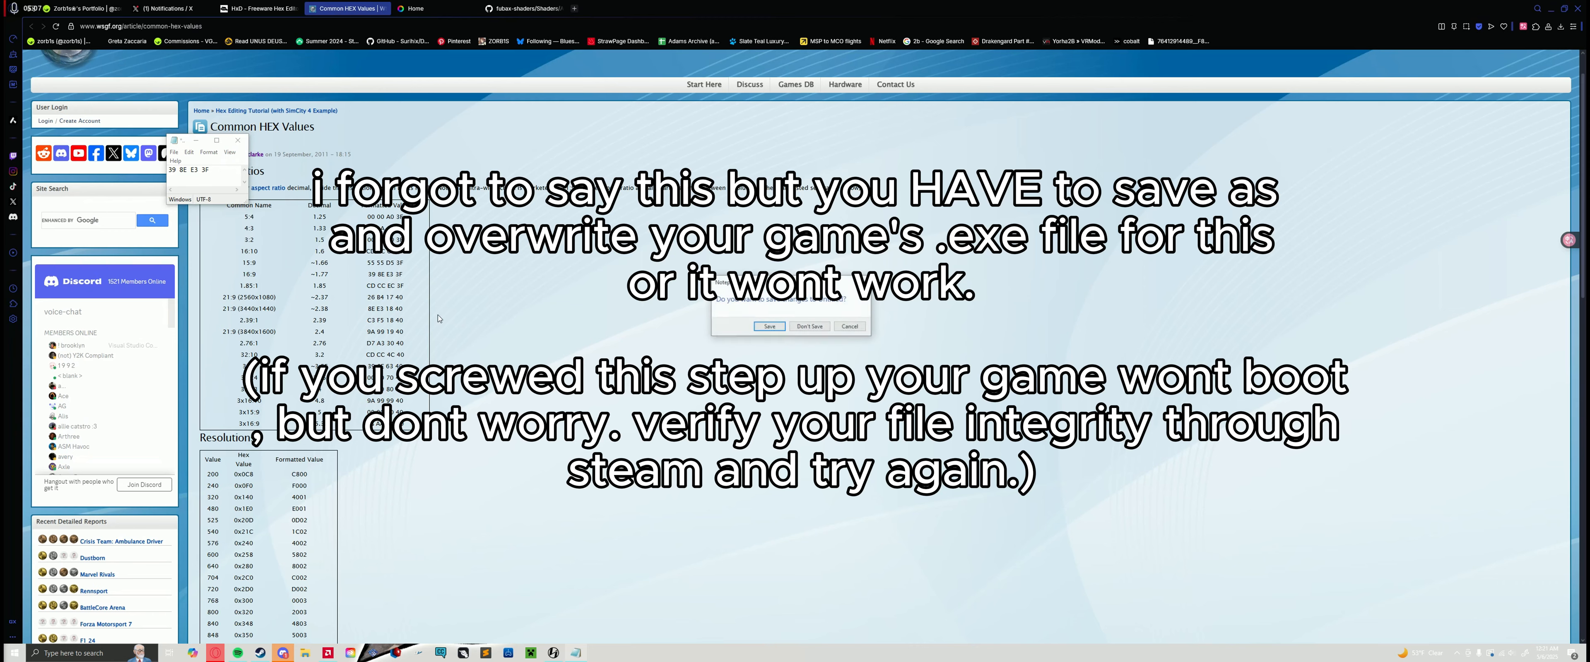
left_click(806, 326)
Step: Launch NieR Replicant ver.1.22474487139 from the Steam library and load a saved game
left_click(254, 655)
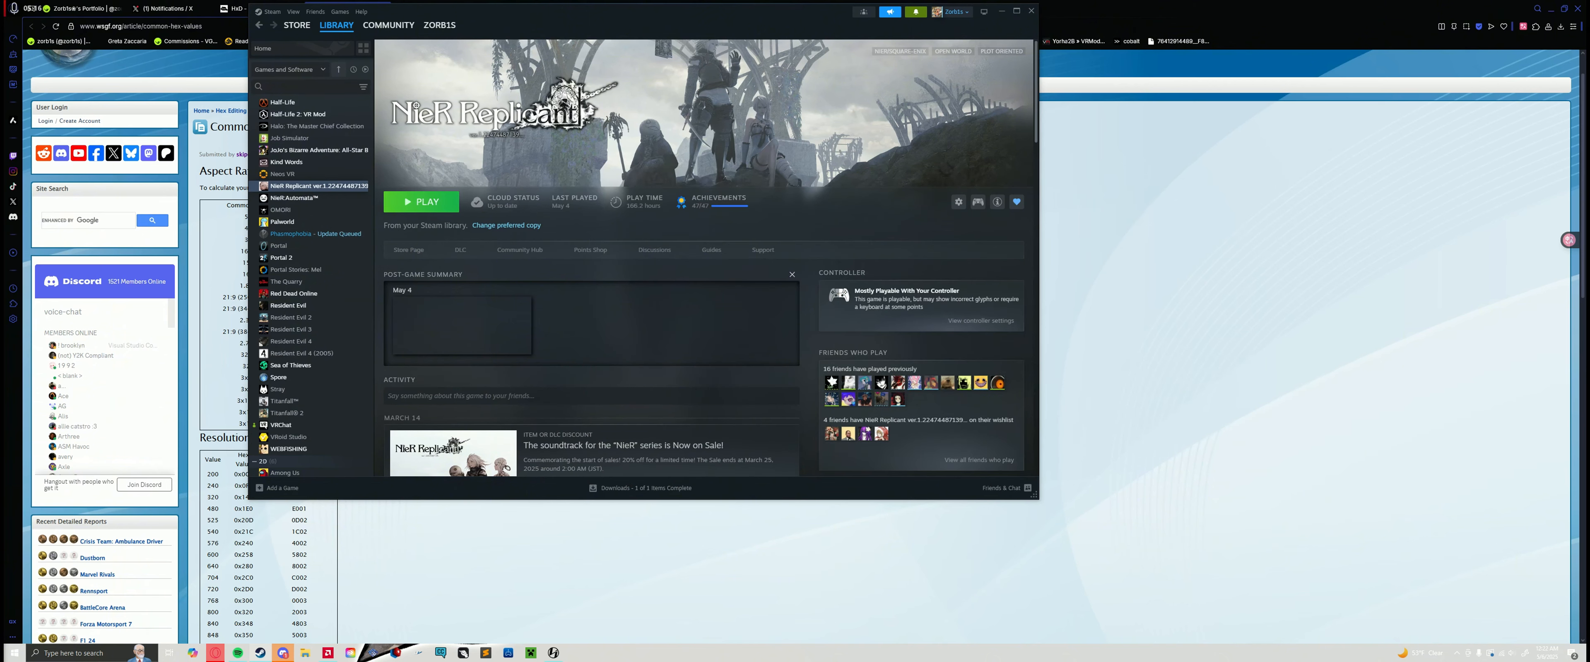
left_click(421, 202)
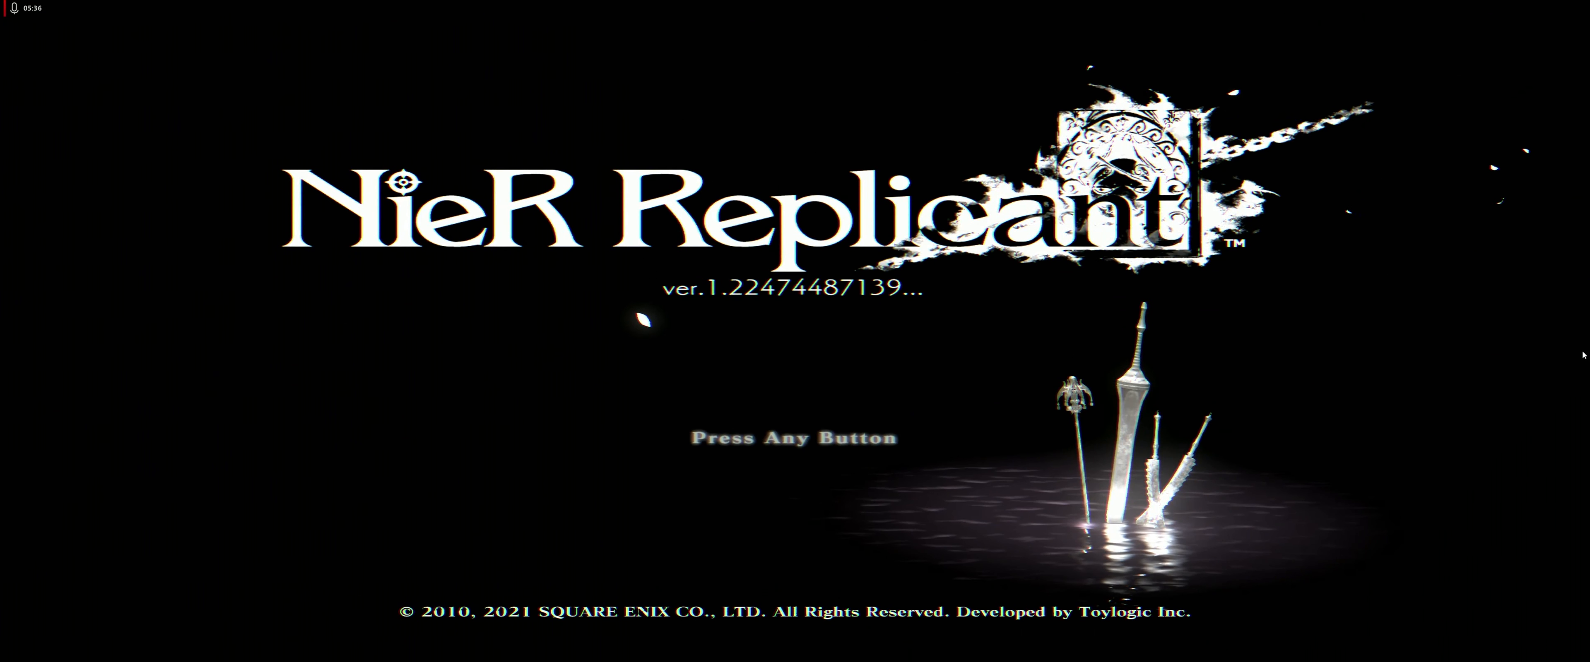
key("Return")
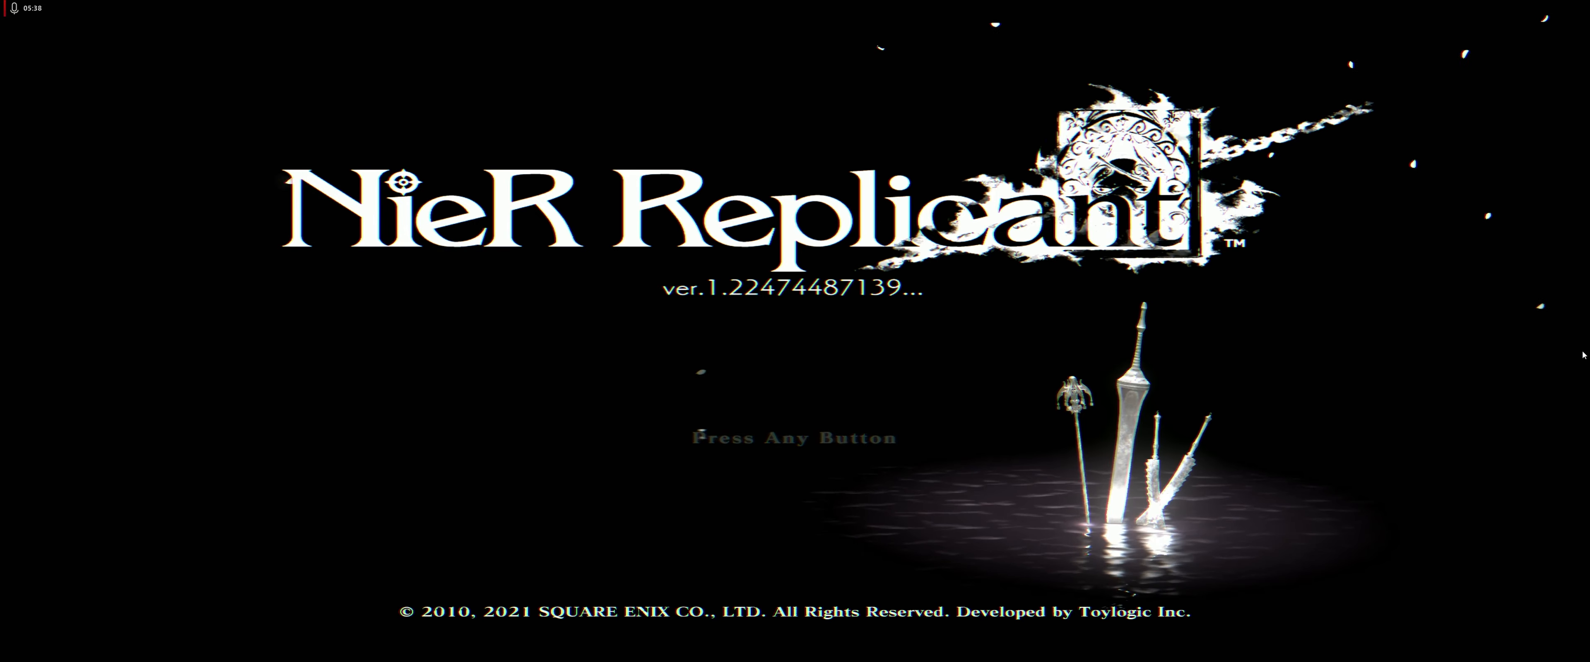
key("Return")
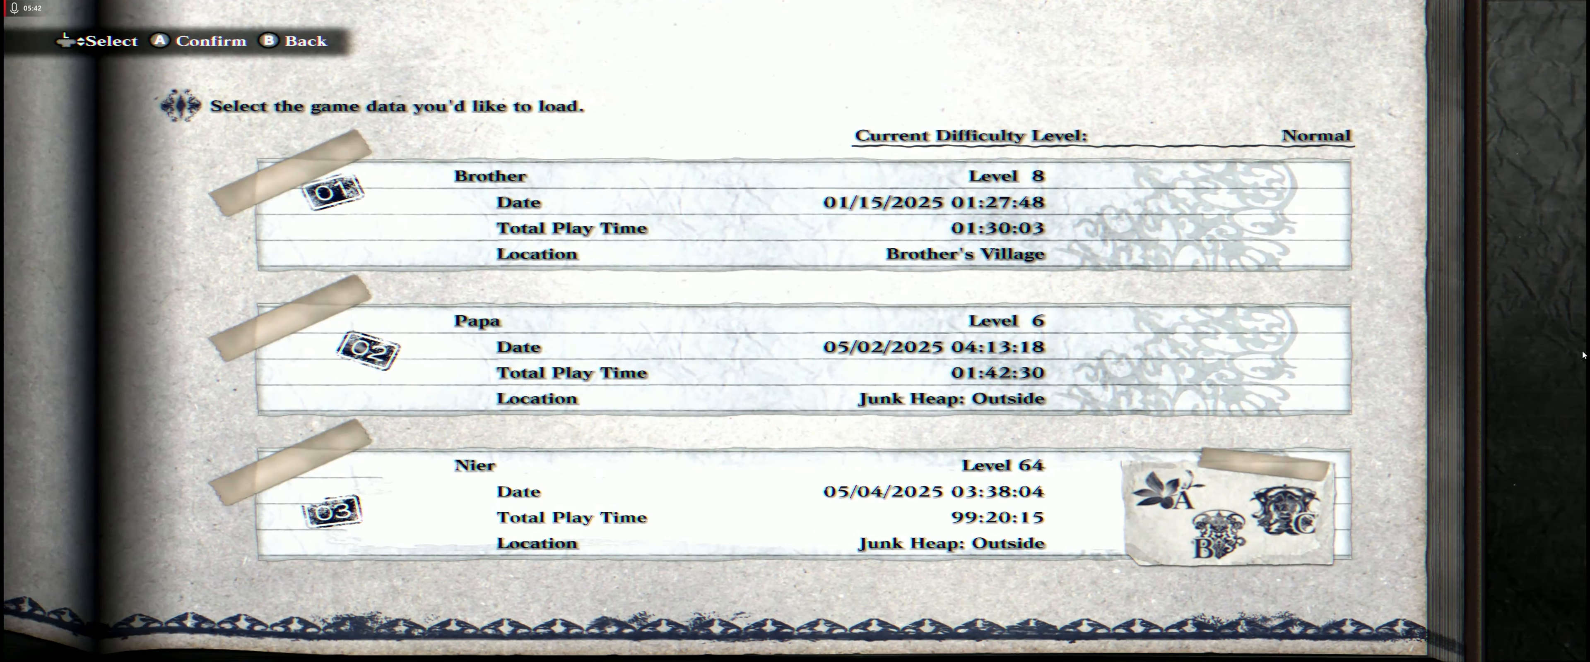
key("Return")
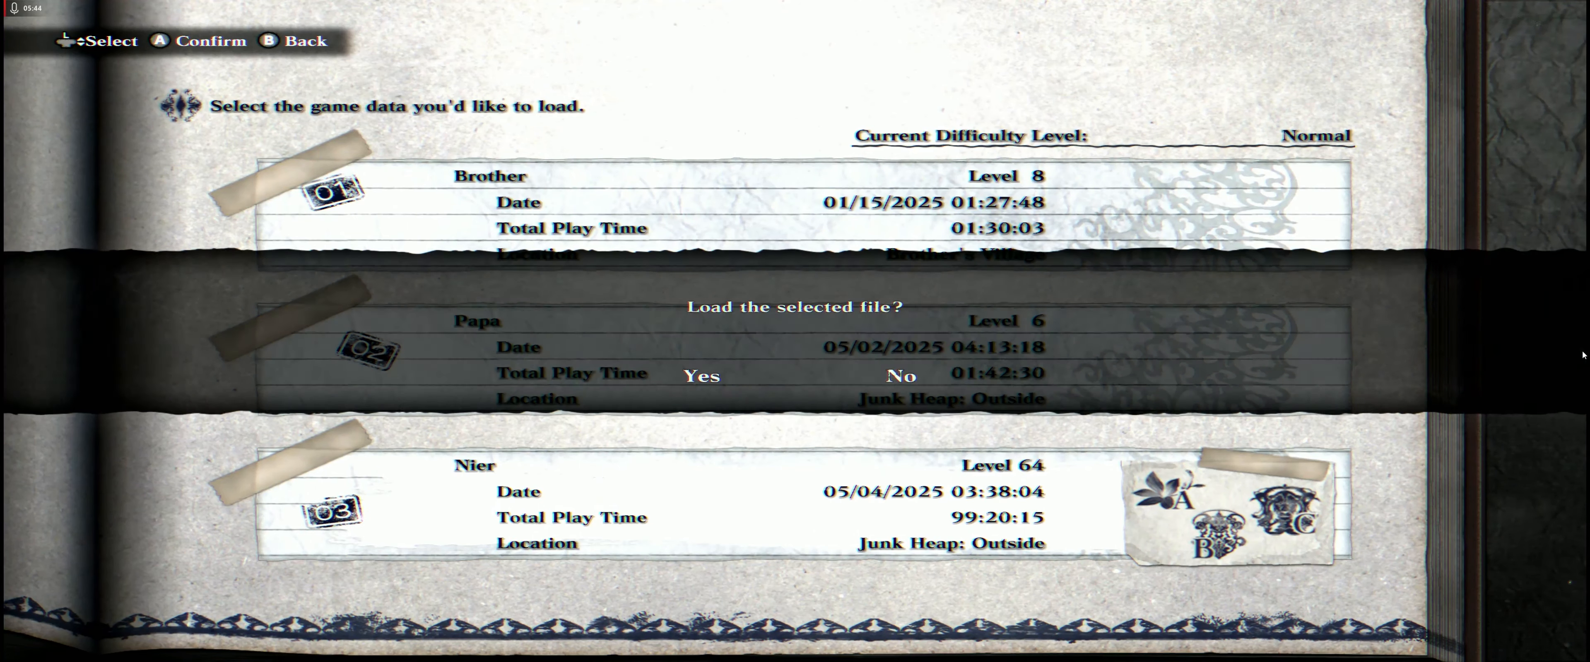
key("Return")
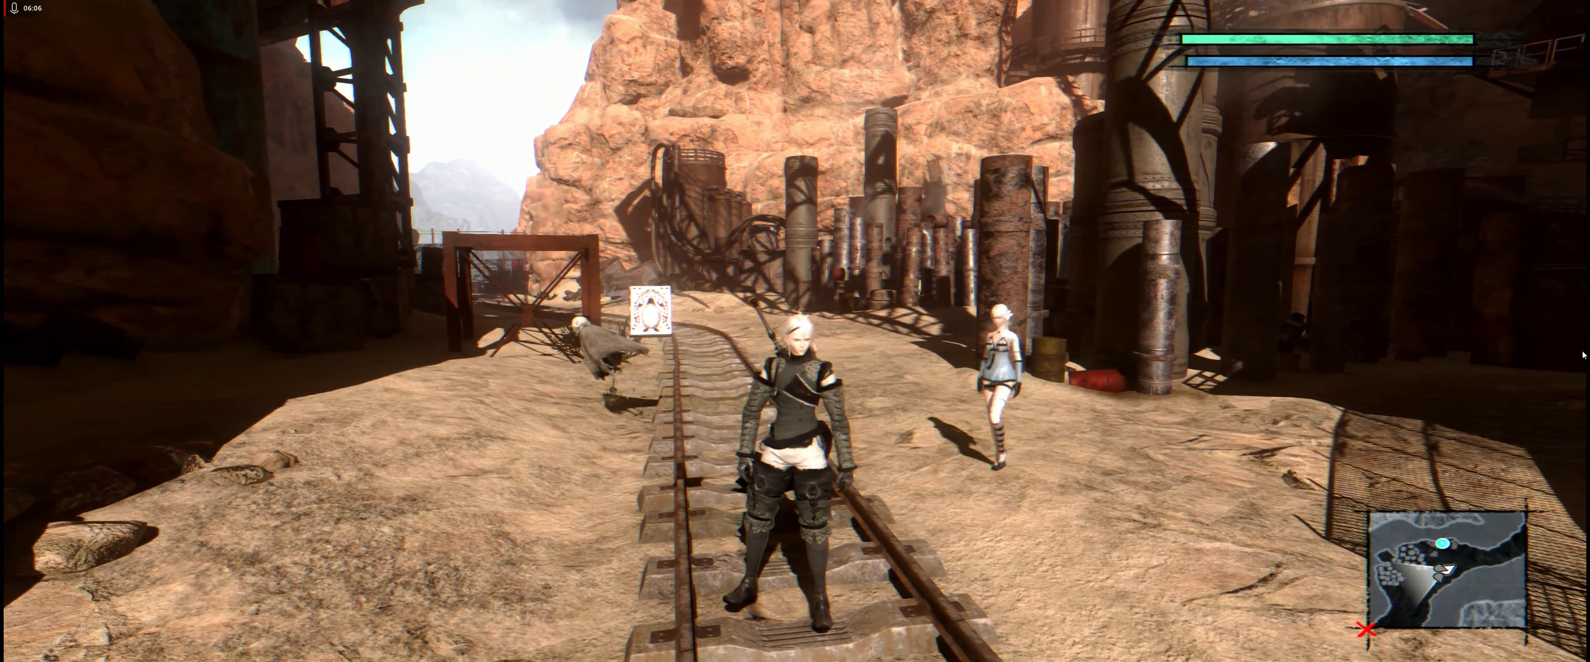
Step: Compare the game picture with ReShade's Aspect Ratio effect off and on, leave the effect enabled, and close the overlay
key("Home")
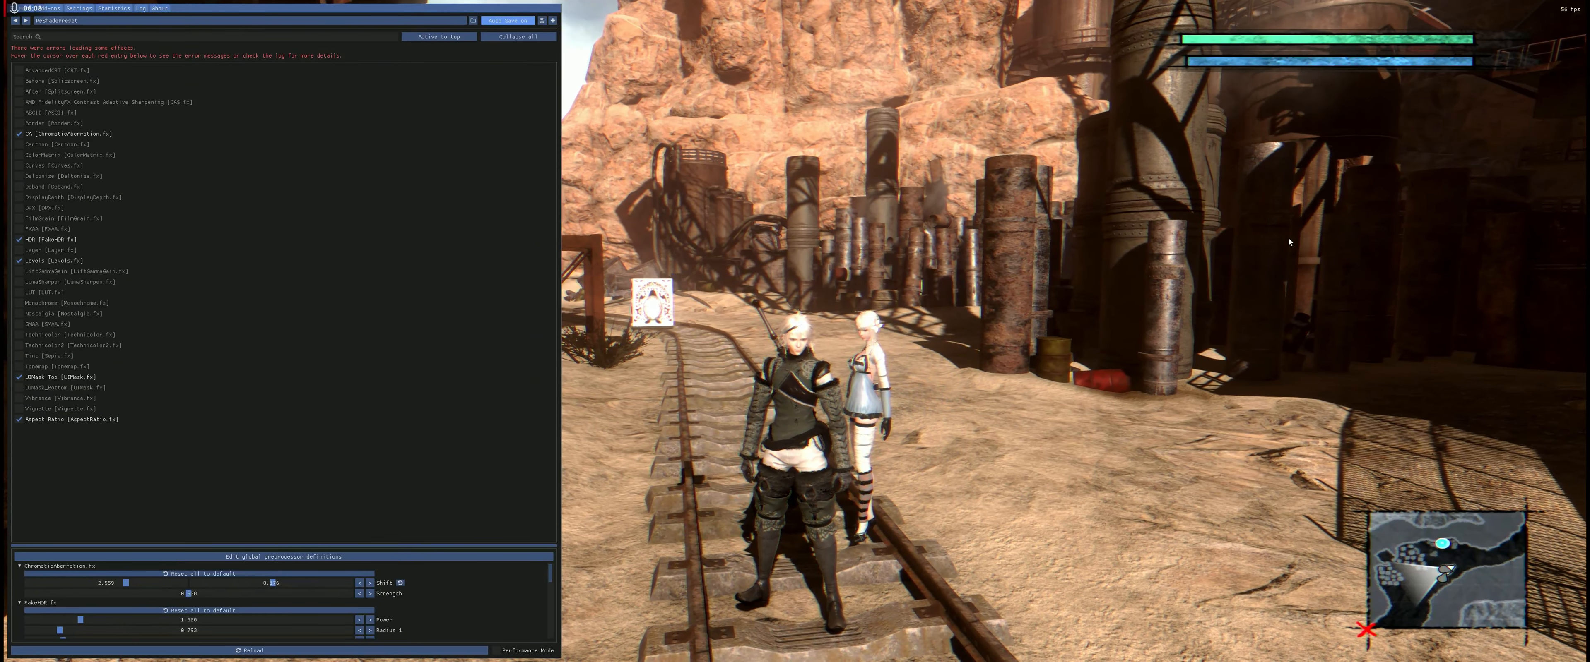
left_click(29, 423)
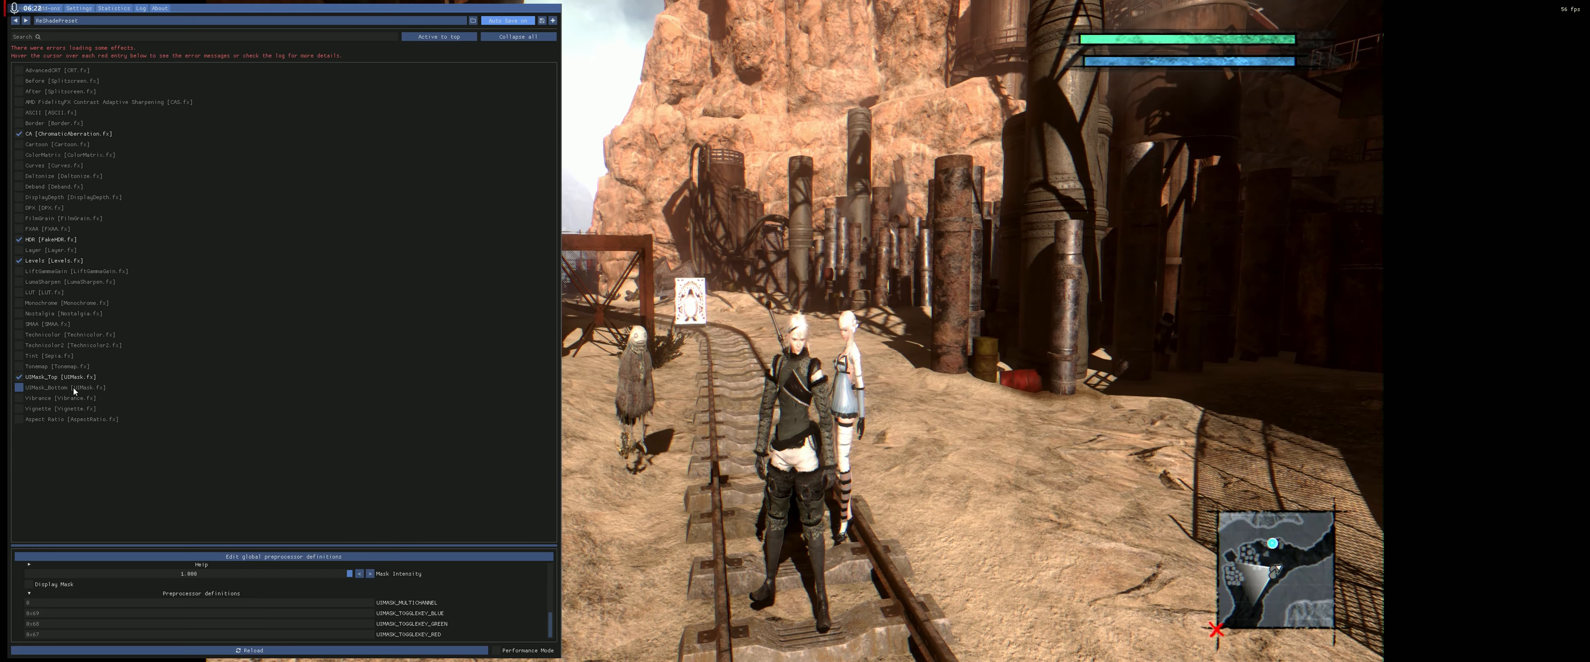
left_click(22, 422)
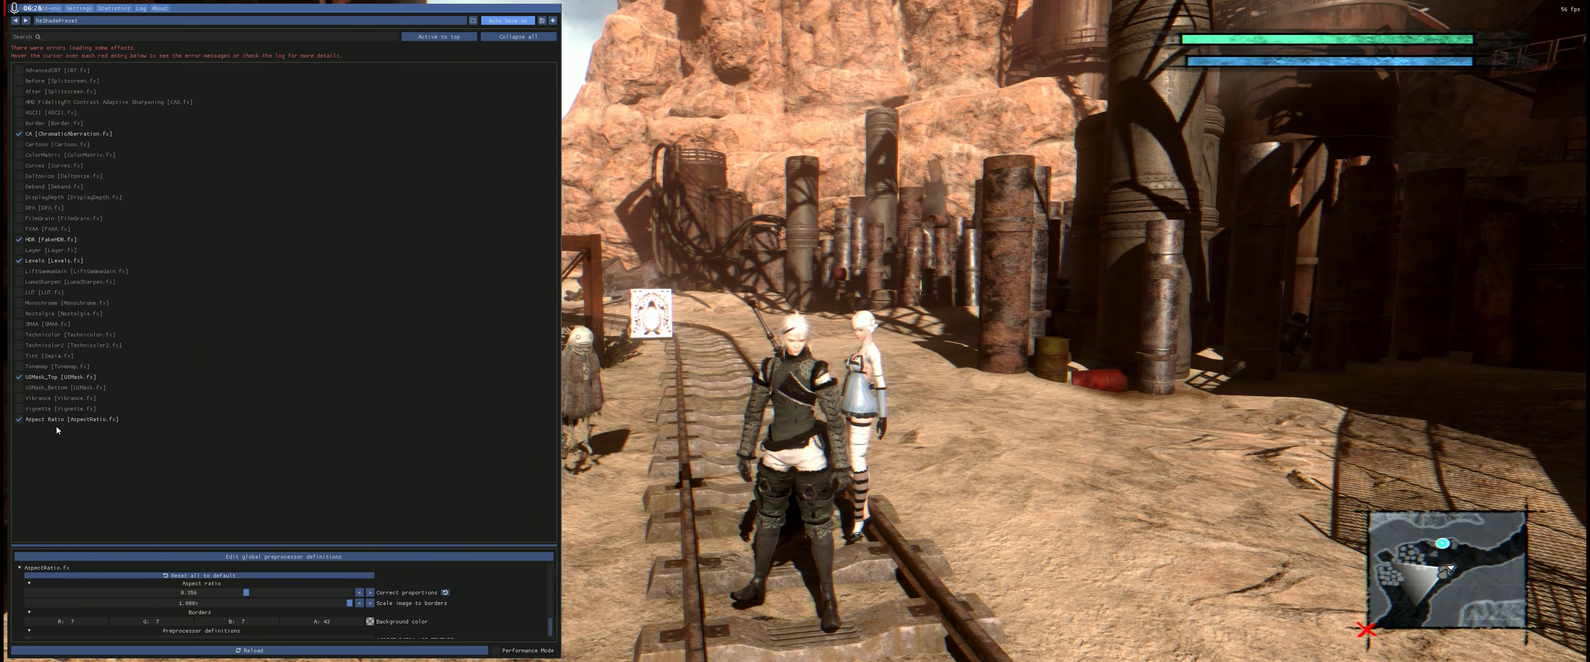
left_click(20, 420)
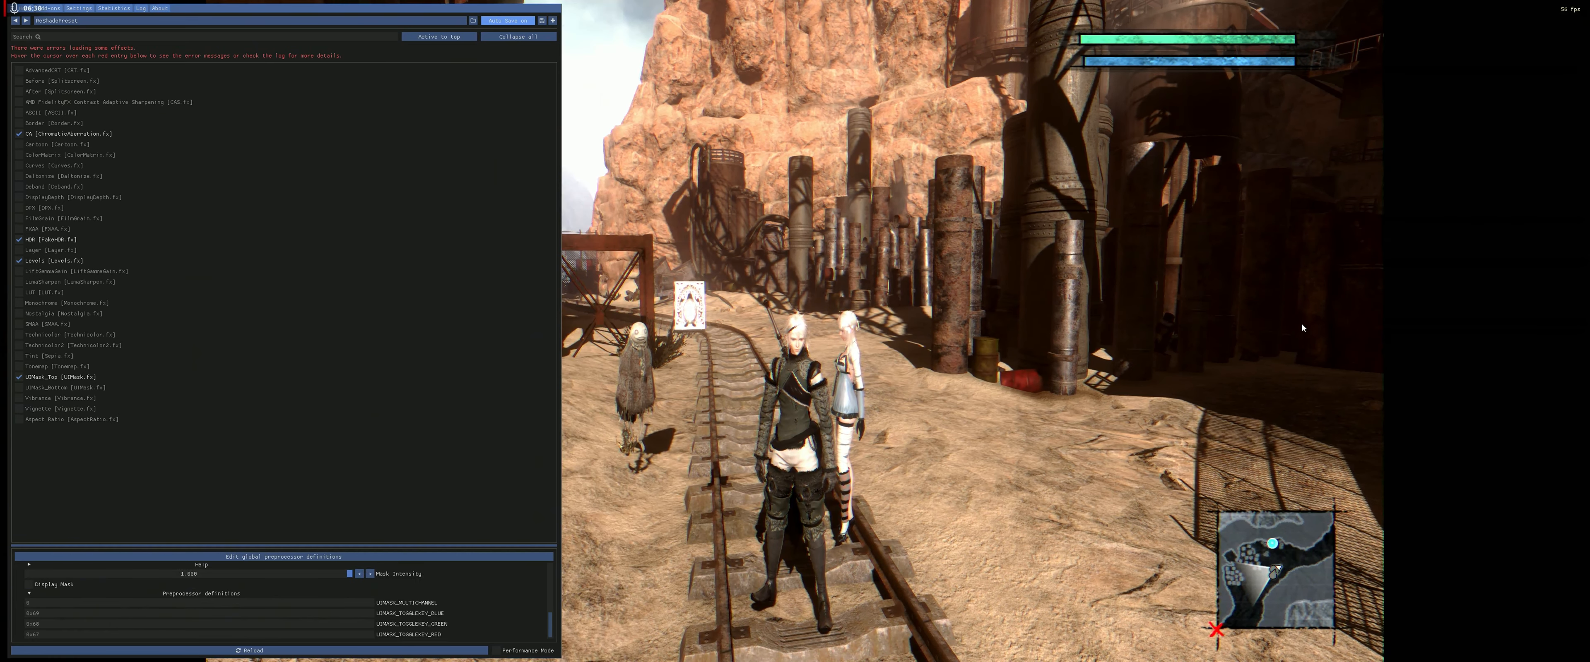
left_click(19, 421)
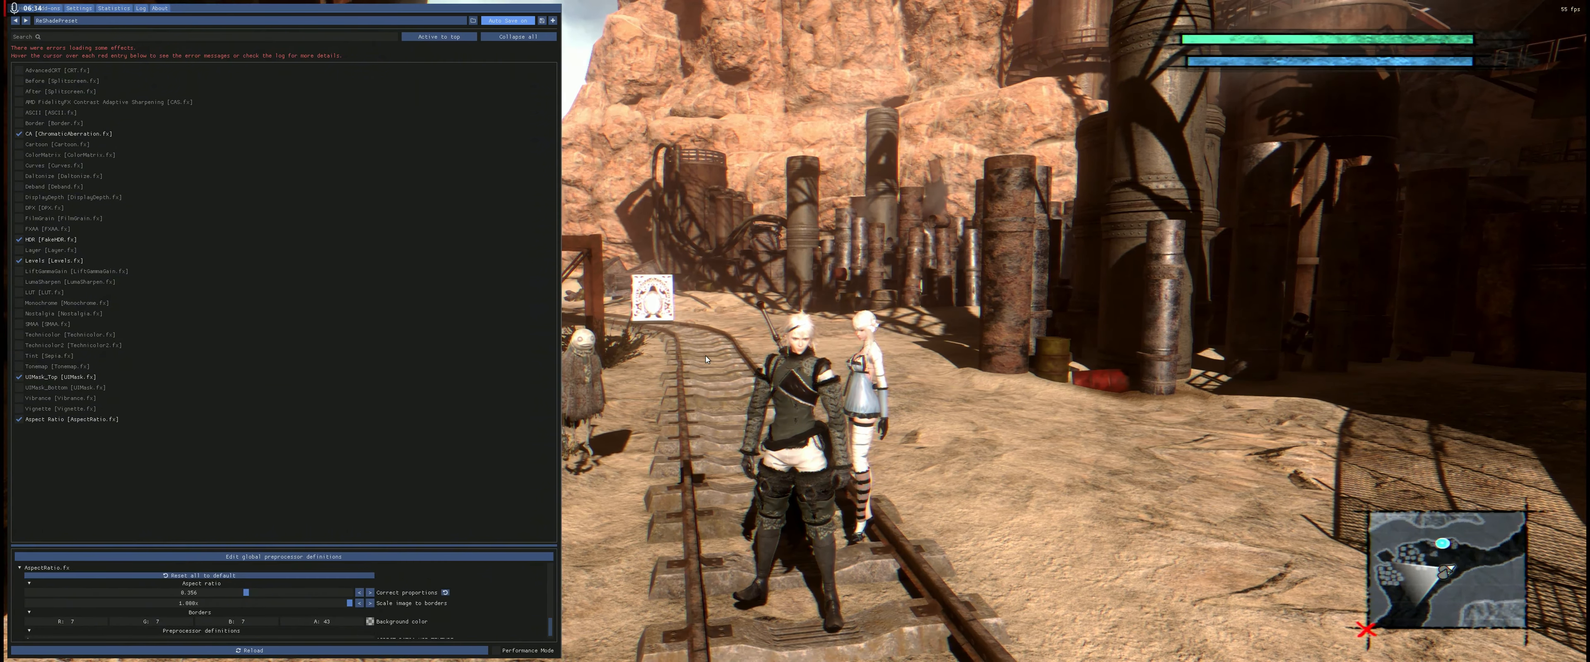
key("Home")
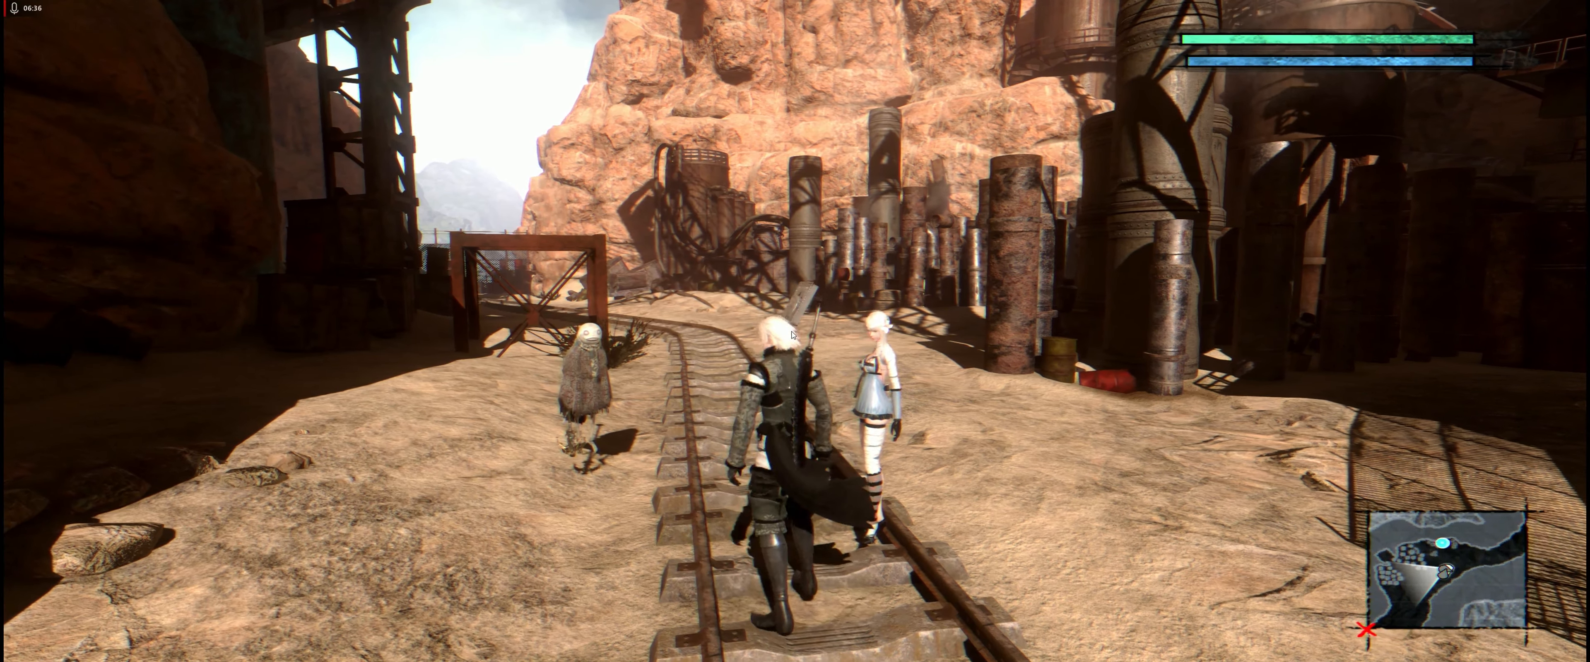
key("s")
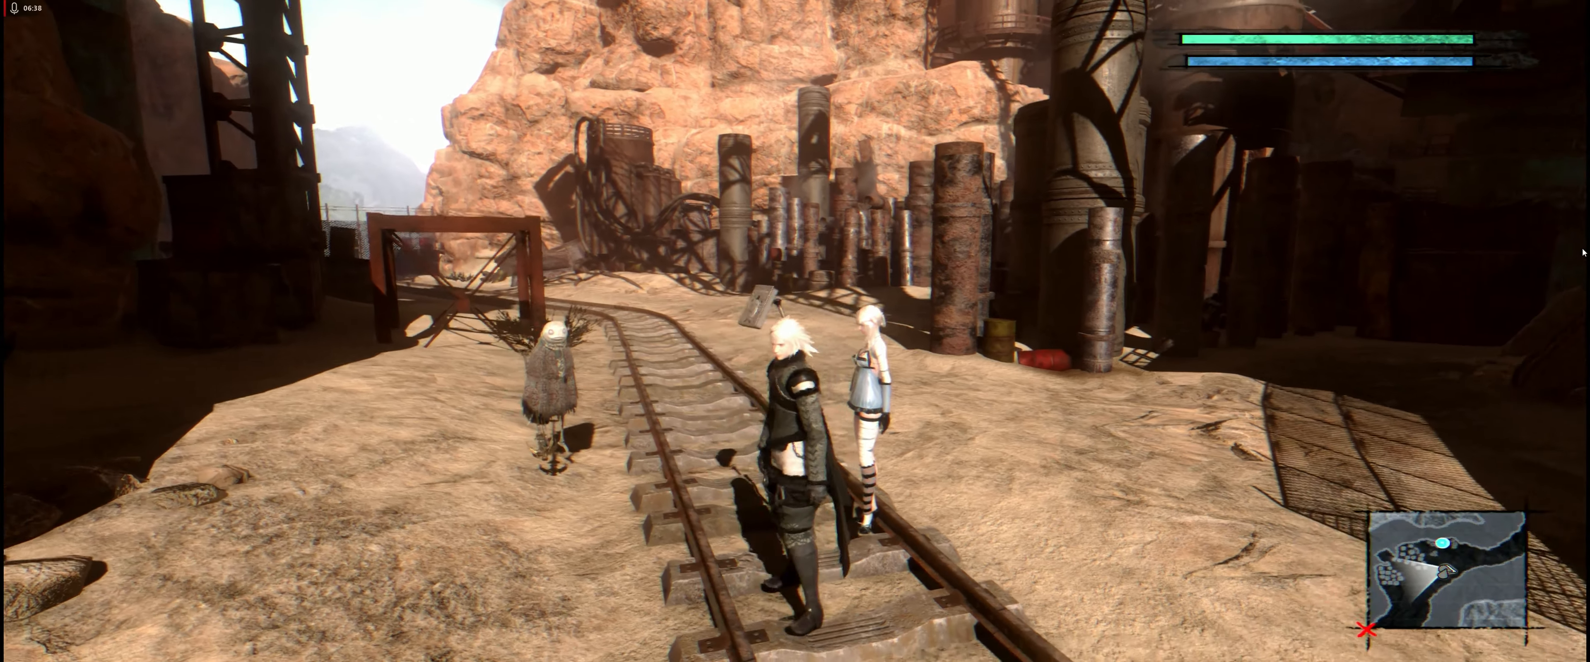